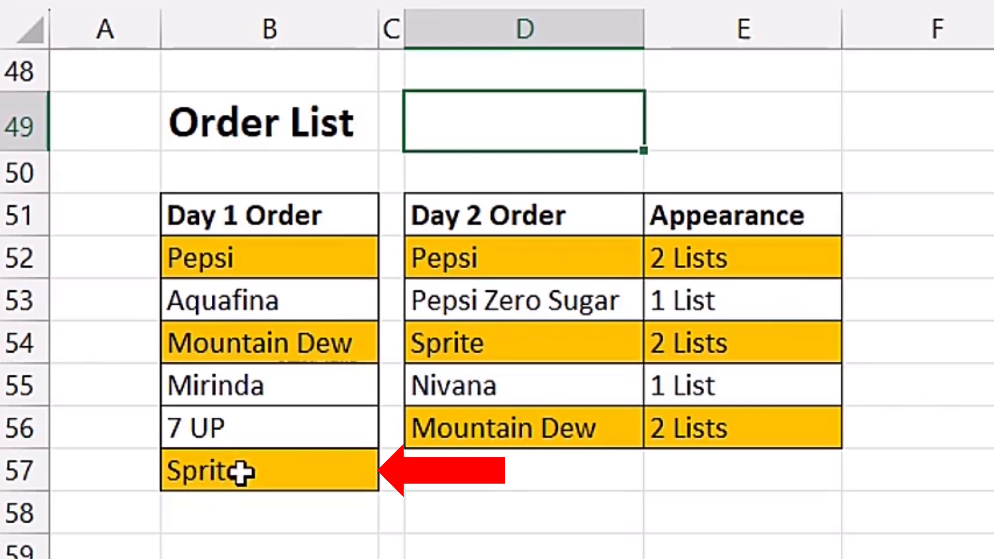
Step: Try Juice in place of Sprite in cell B57 of the Day 1 Order list, and undo the replacement
click(290, 471)
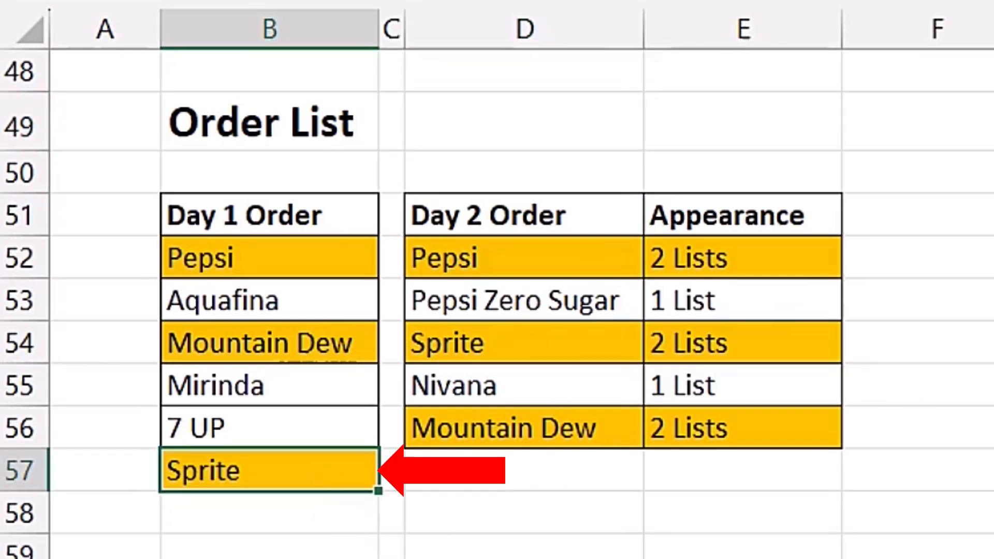
text(Juice)
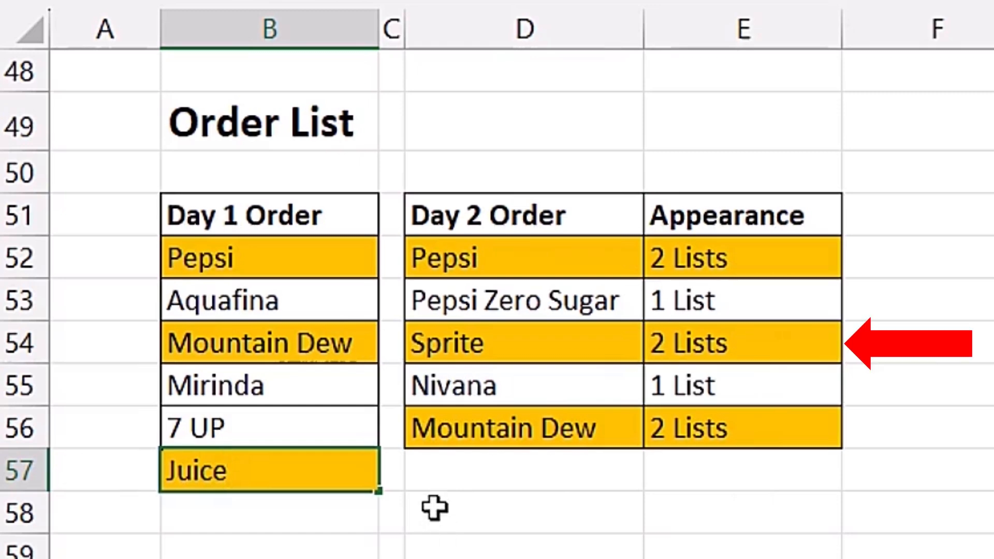
key(Return)
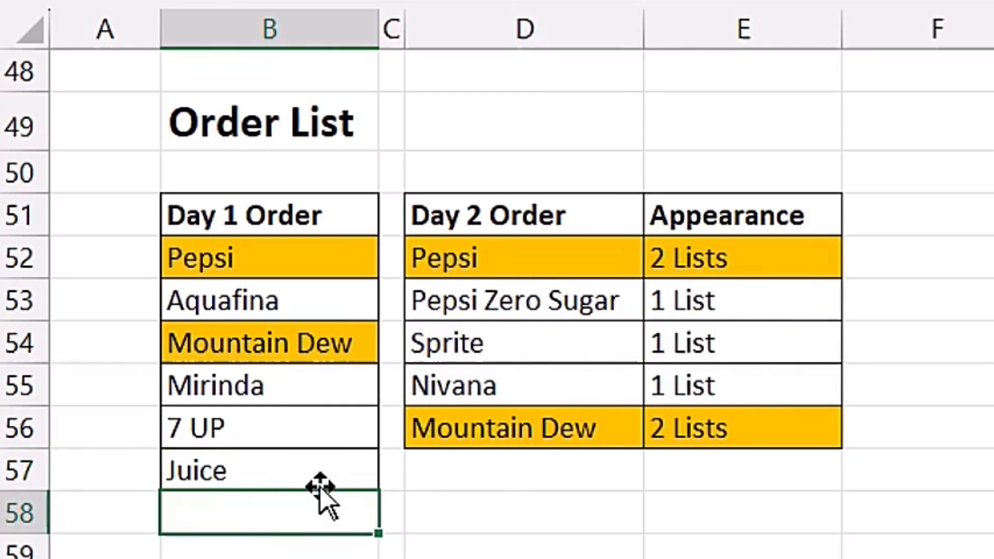
key(ctrl+z)
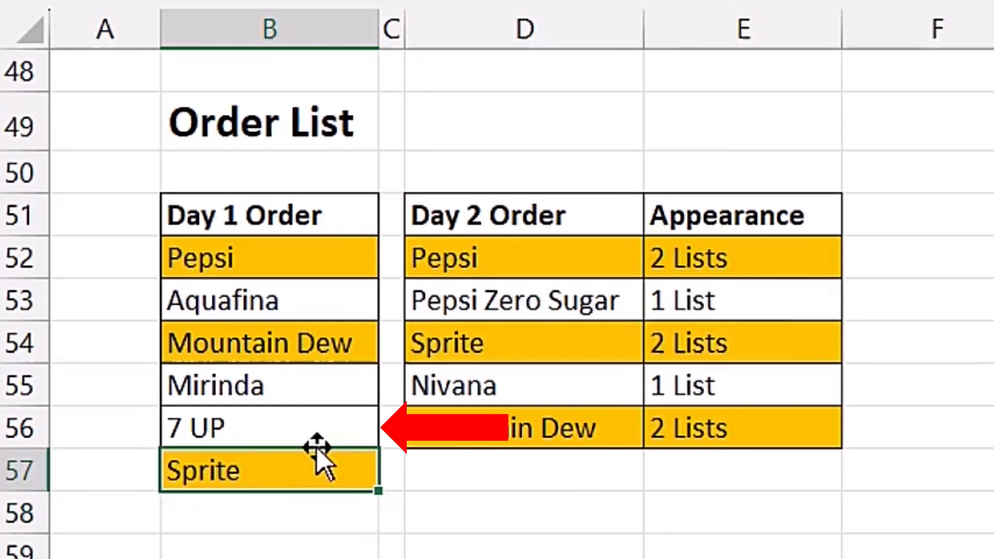
Step: Try Nivana in place of 7 UP in cell B56 of the Day 1 Order list
click(266, 426)
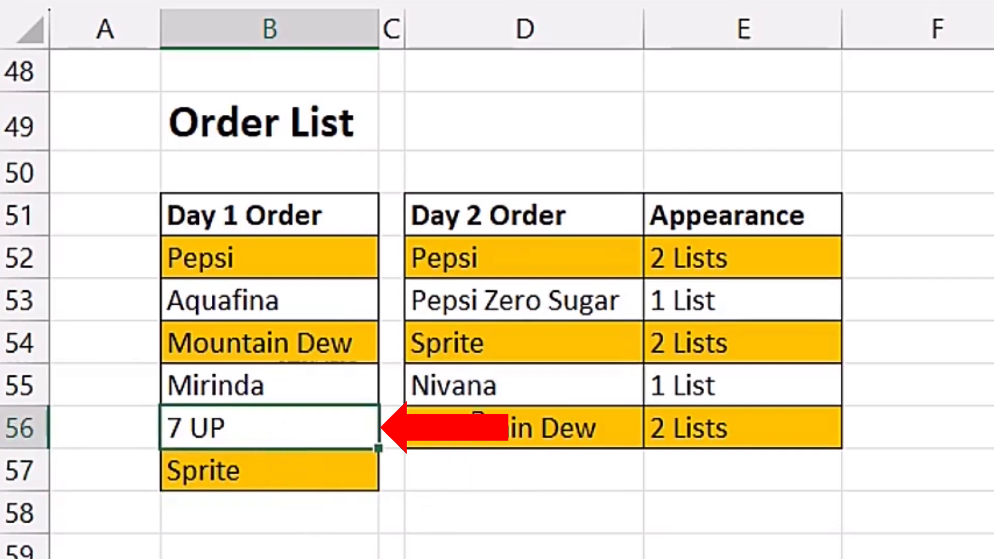
text(Nivana)
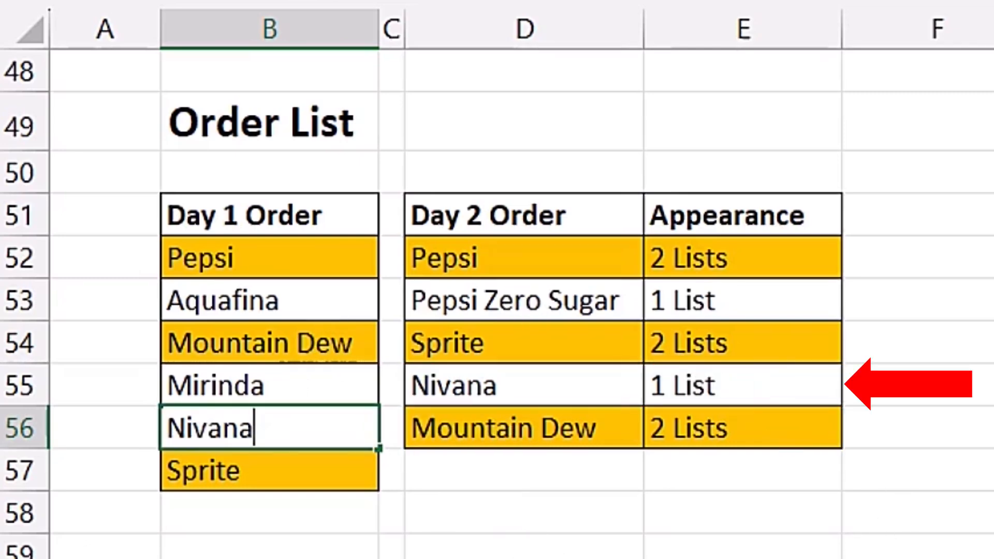
key(Return)
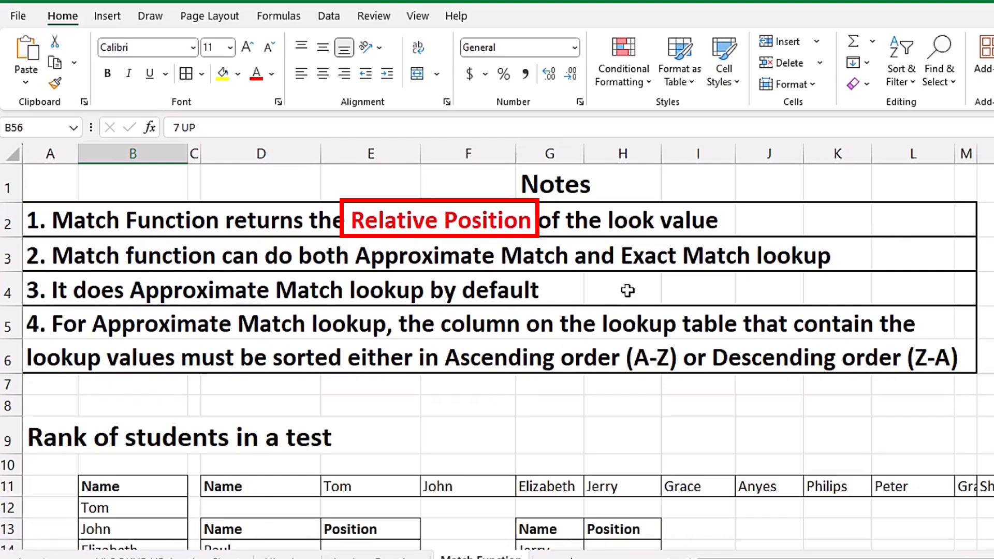
Step: Begin a MATCH formula in Position cell E14 of the student rank table, with D14 as the lookup value
drag(986, 218, 987, 260)
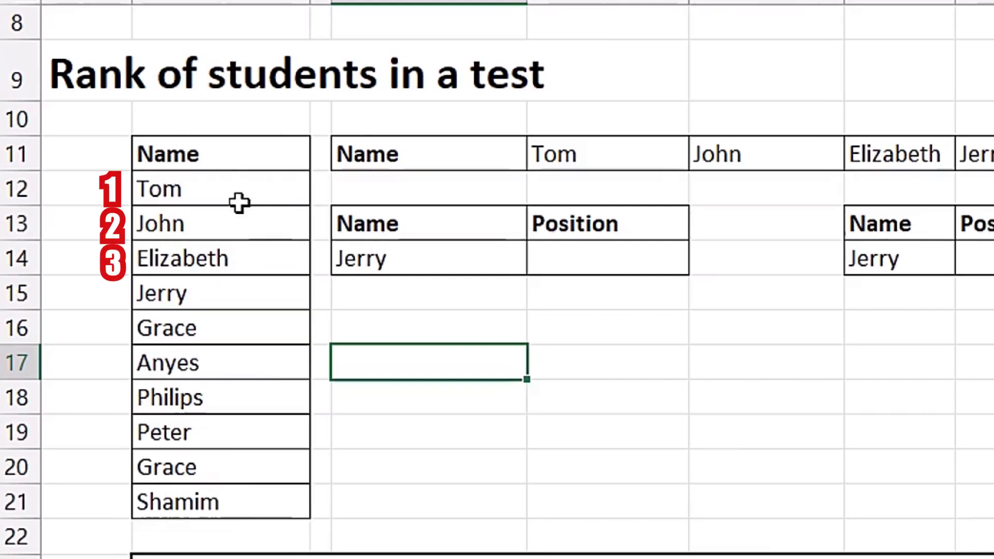
click(600, 261)
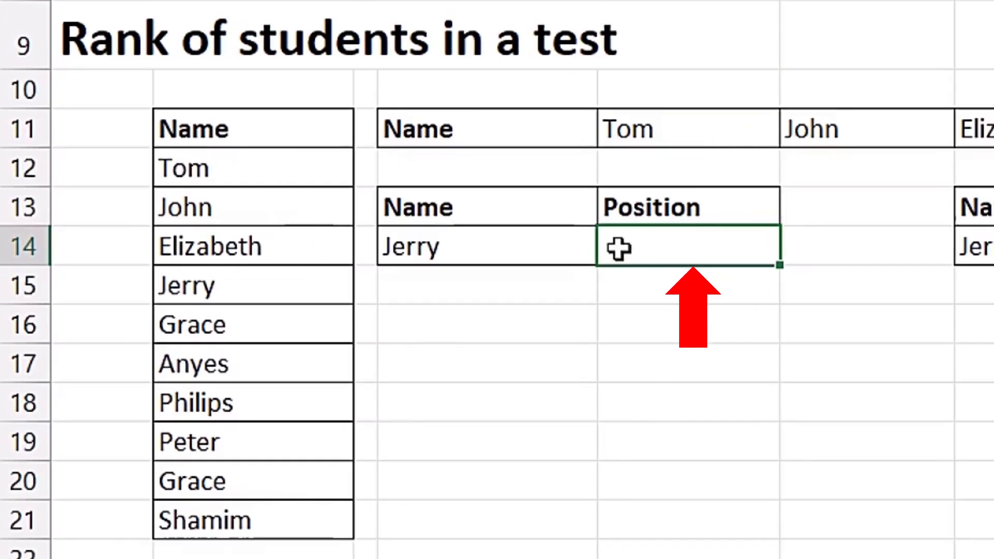
text(=)
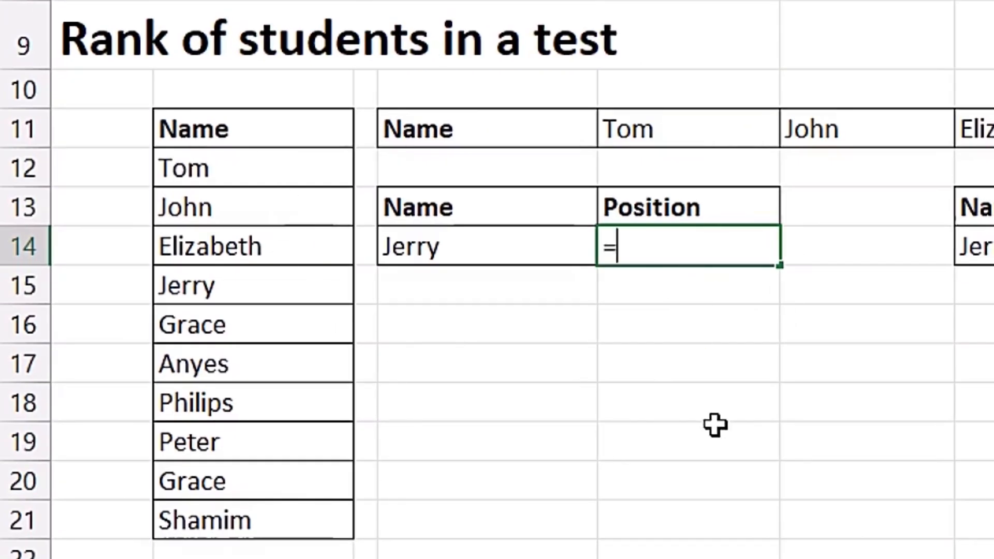
text(matc)
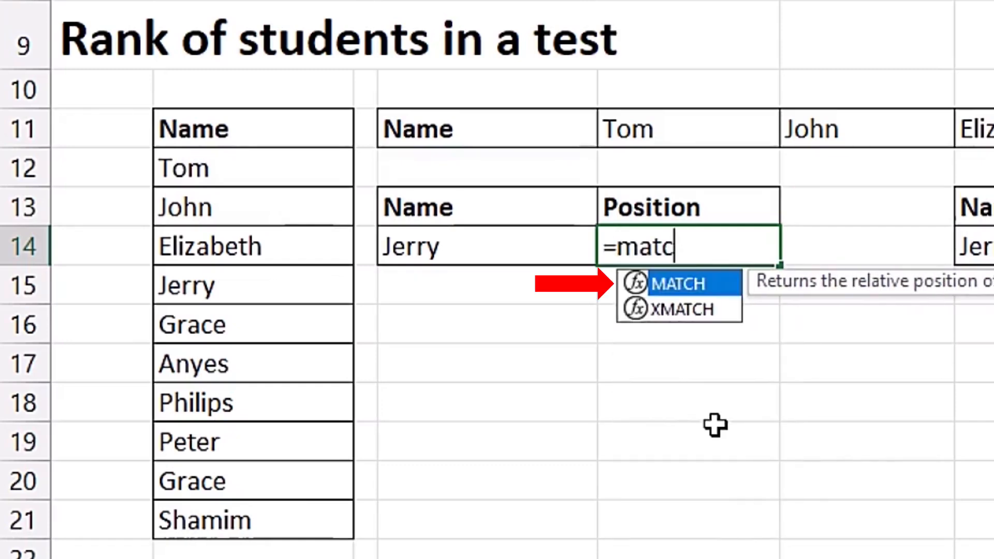
key(Tab)
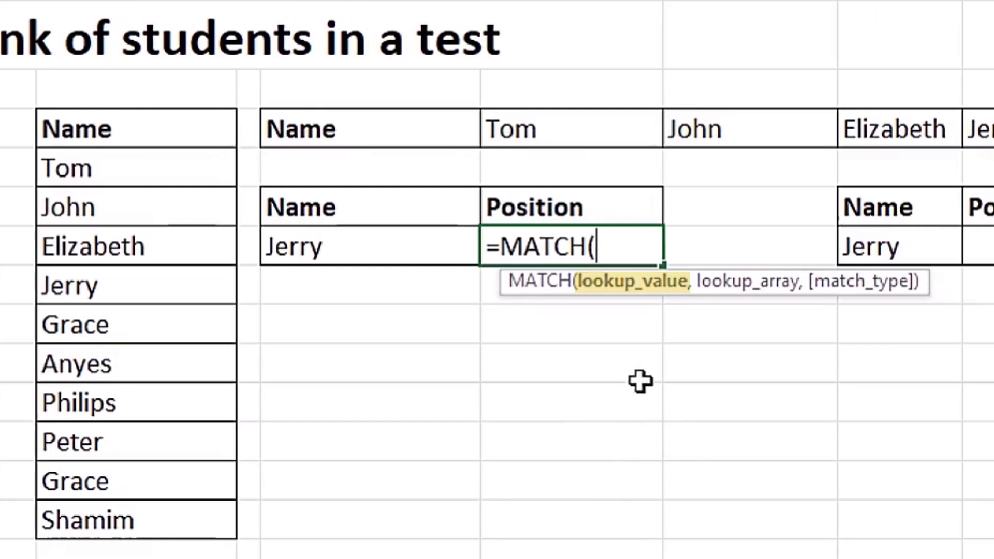
text(,)
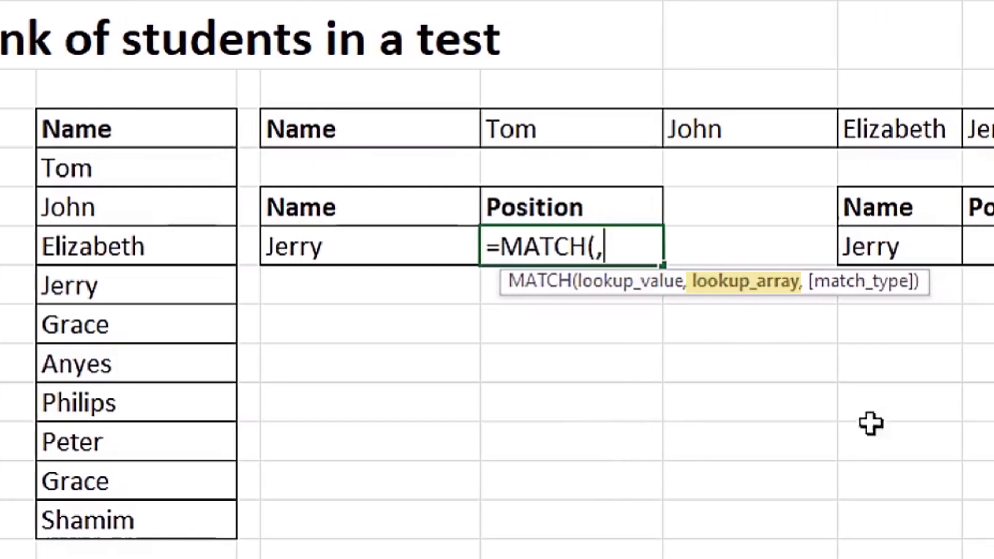
text(,)
key(BackSpace)
key(BackSpace)
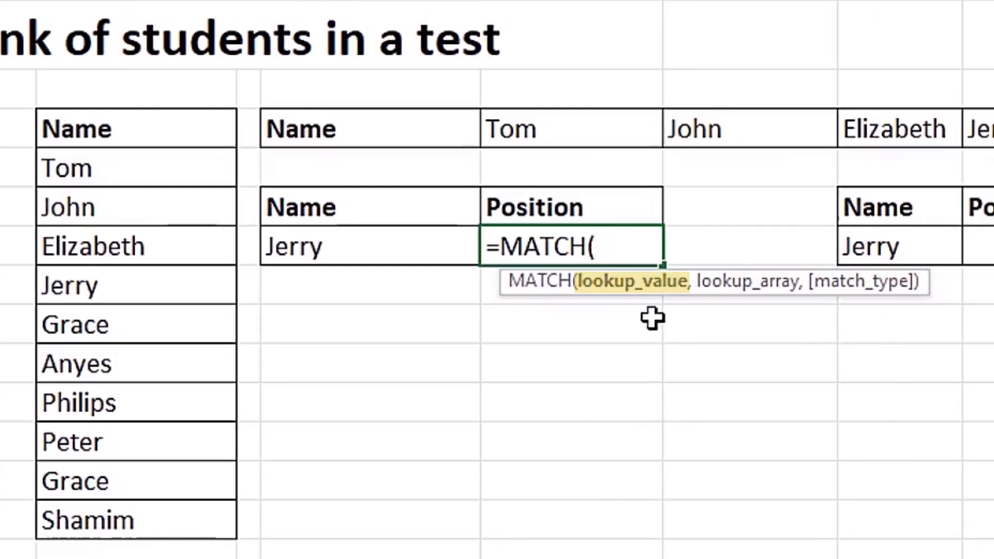
click(341, 248)
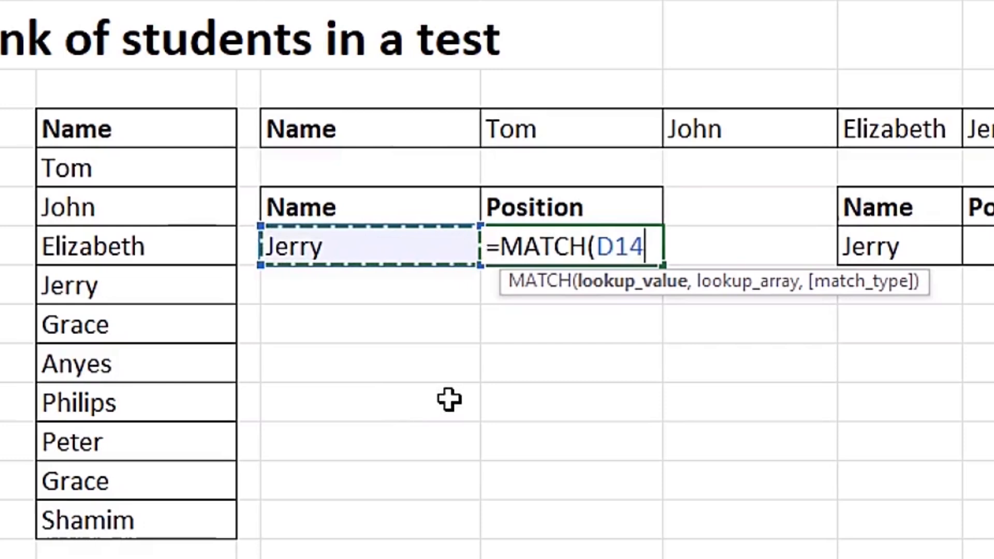
text(,)
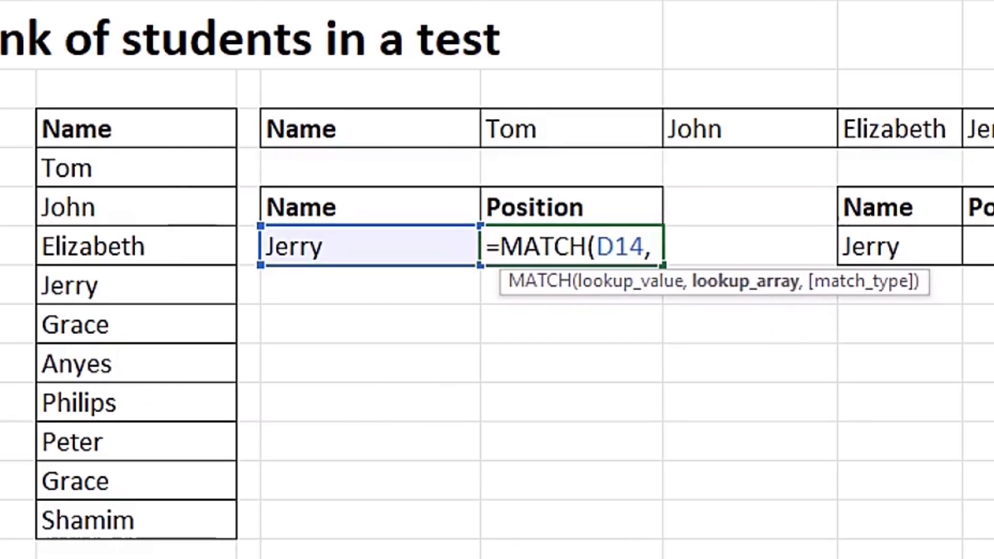
Step: Complete the E14 formula with B12:B21 as the lookup array and match type 0 for an exact match
drag(146, 171, 145, 524)
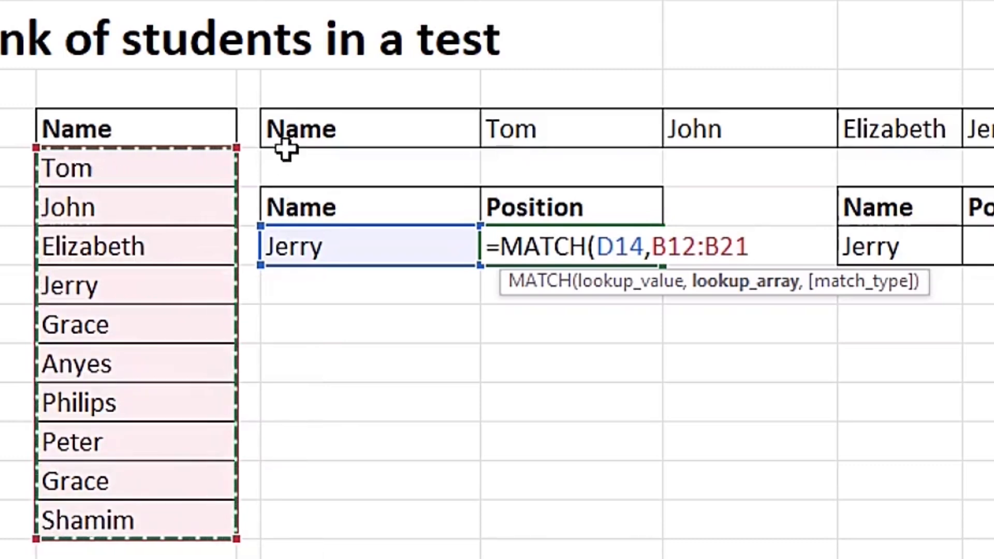
text(,)
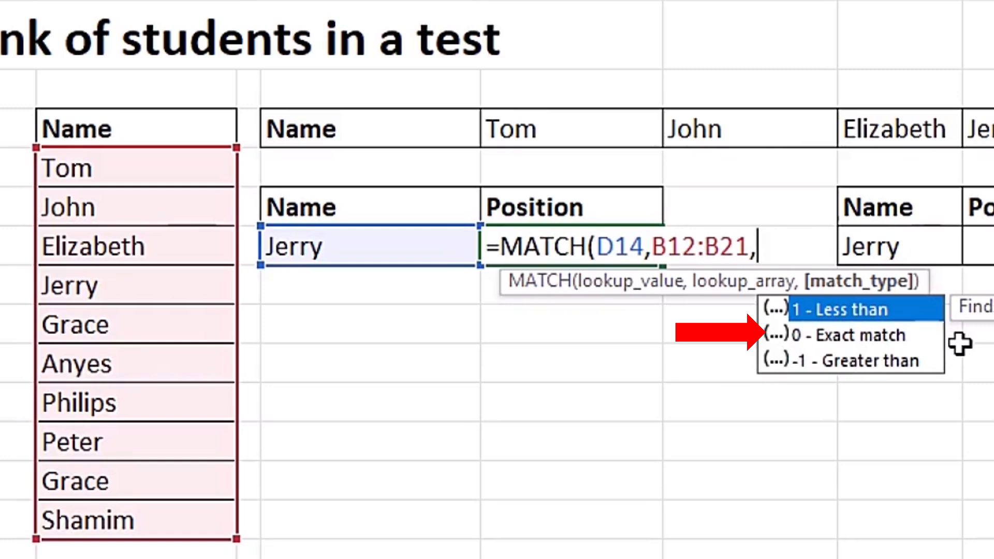
click(826, 368)
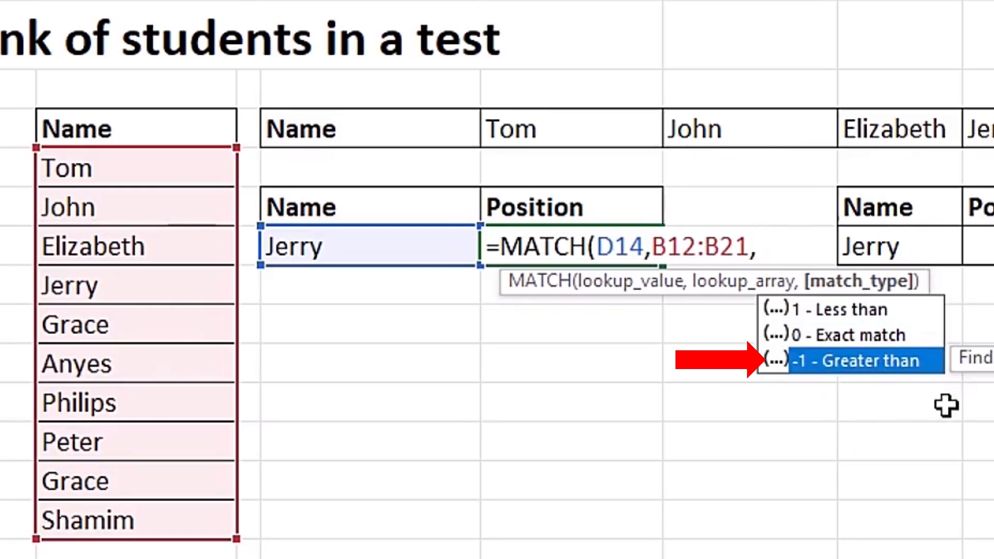
key(Up)
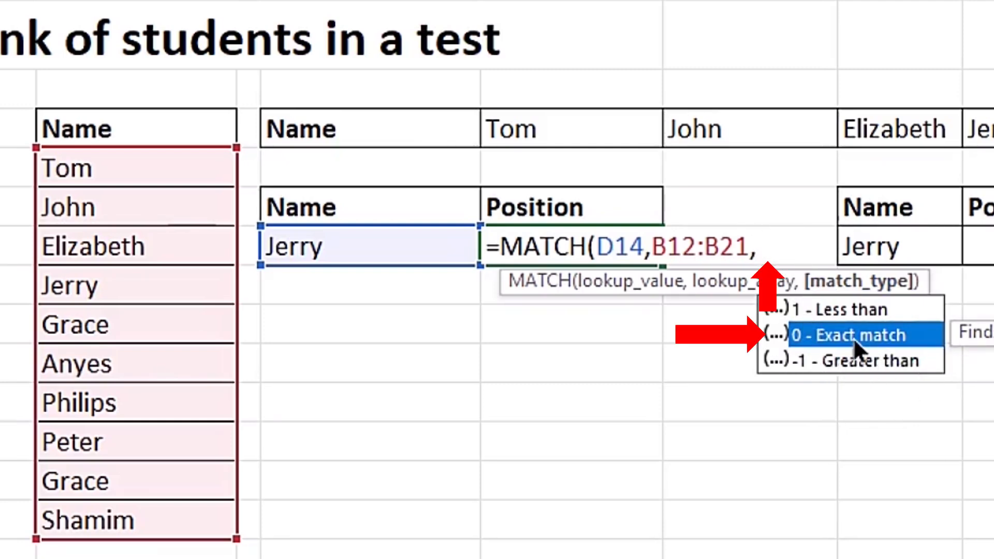
key(Tab)
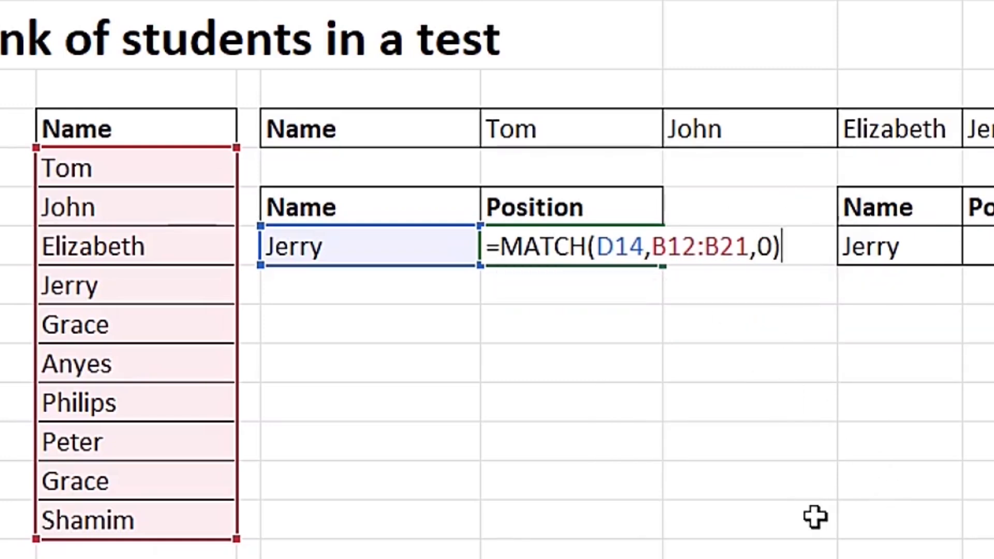
key(Return)
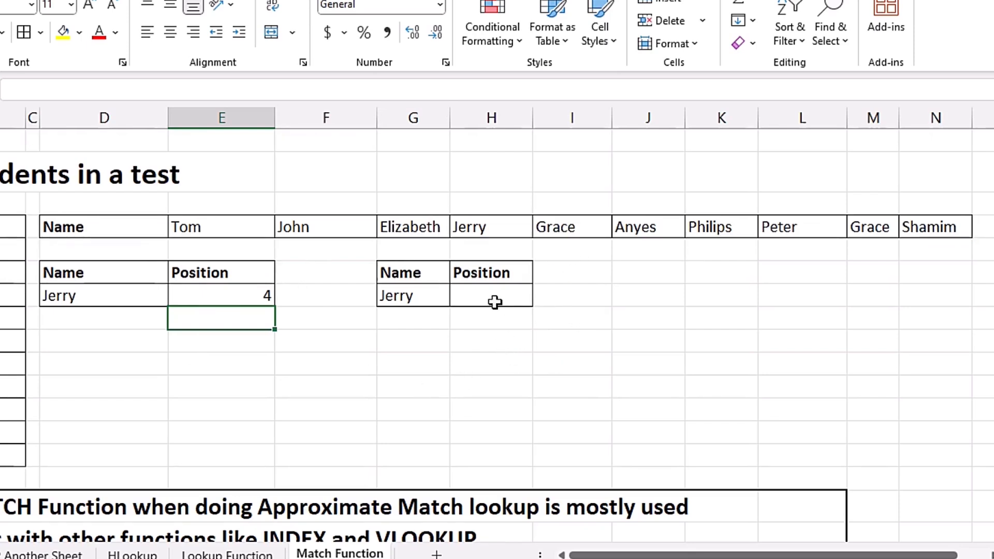
Step: Enter =MATCH(G14,E11:N11,0) in Position cell H14 to look up the name in the horizontal list
click(495, 303)
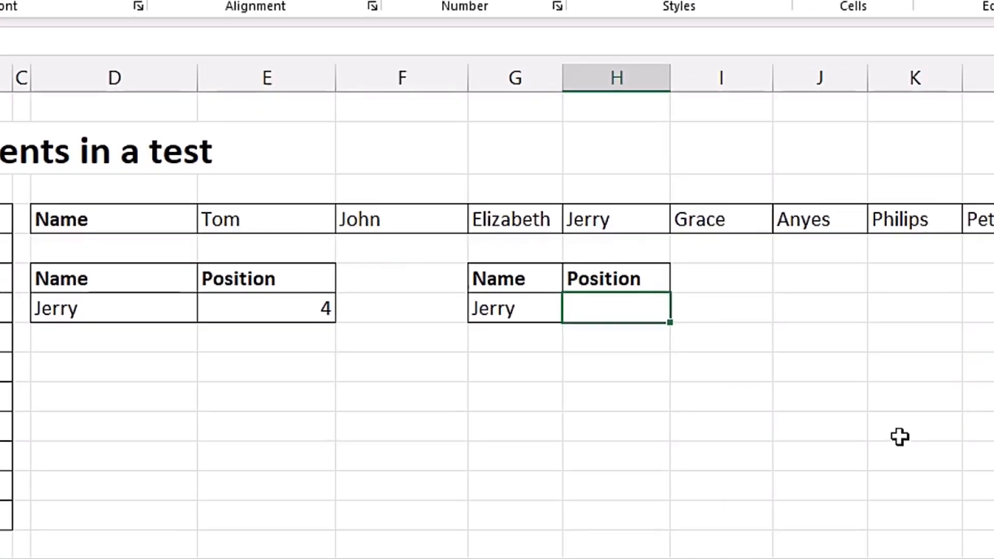
text(=mat)
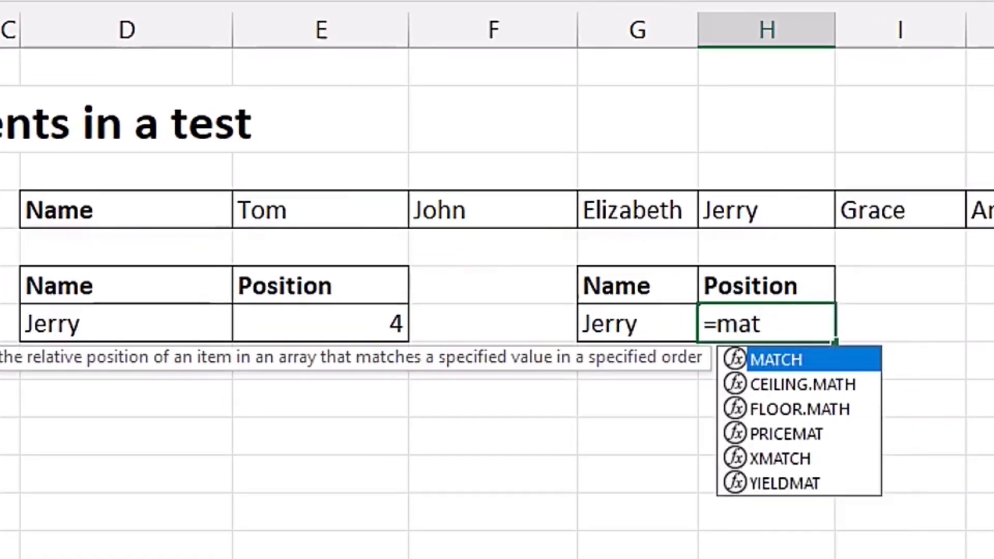
key(Tab)
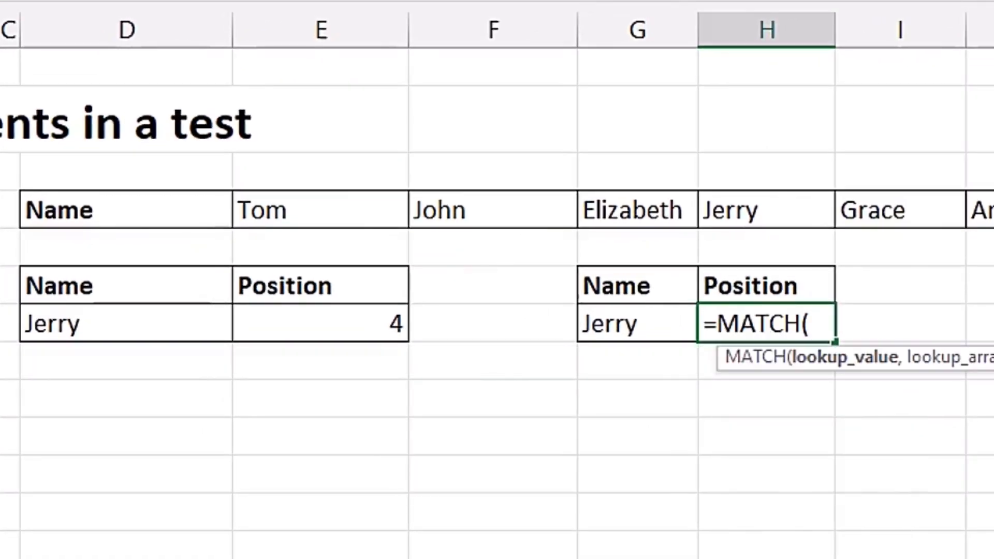
click(605, 321)
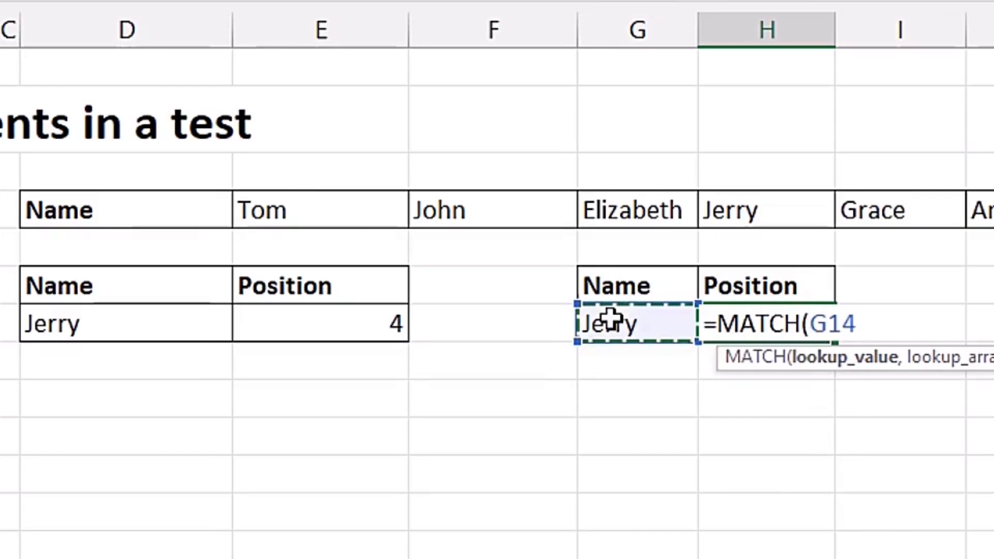
text(,)
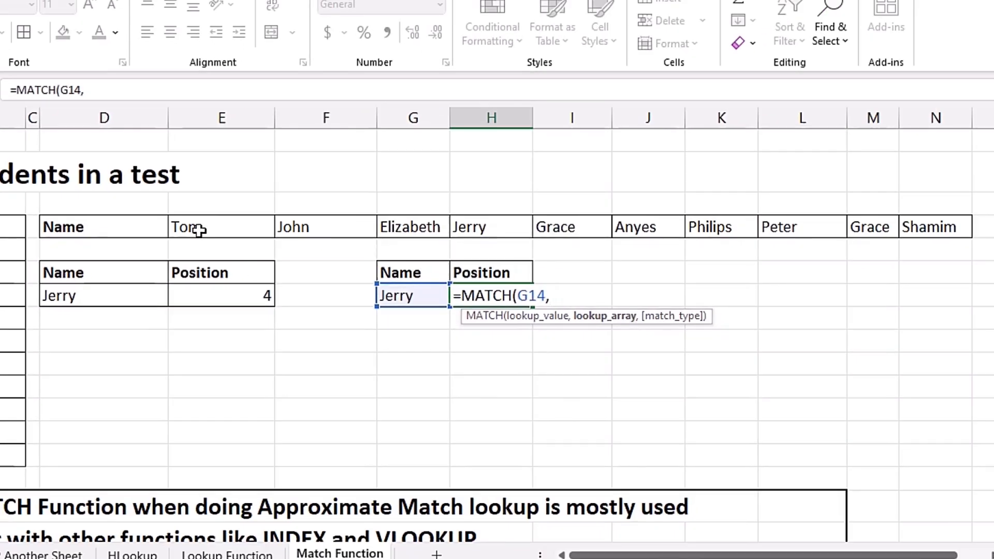
drag(199, 230, 922, 232)
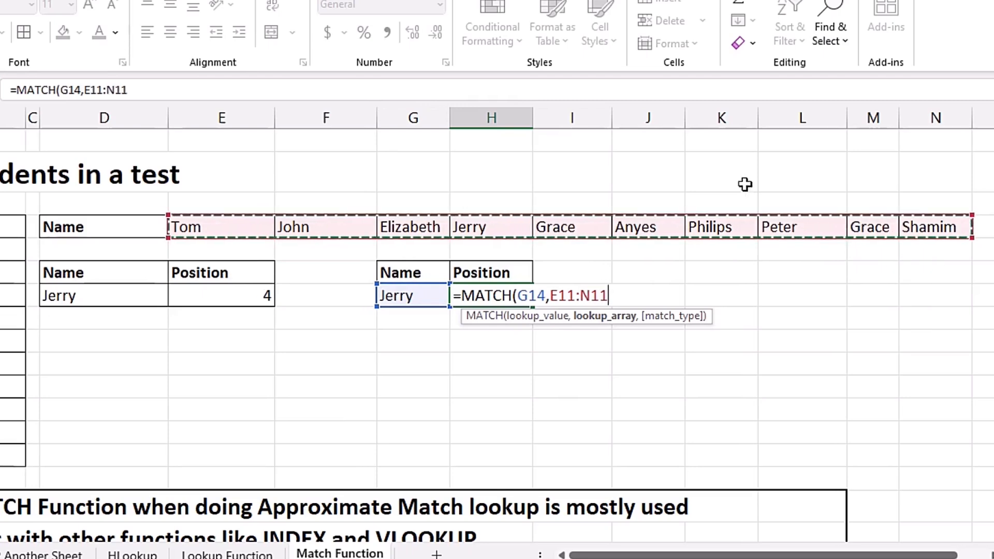
text(,)
key(Down)
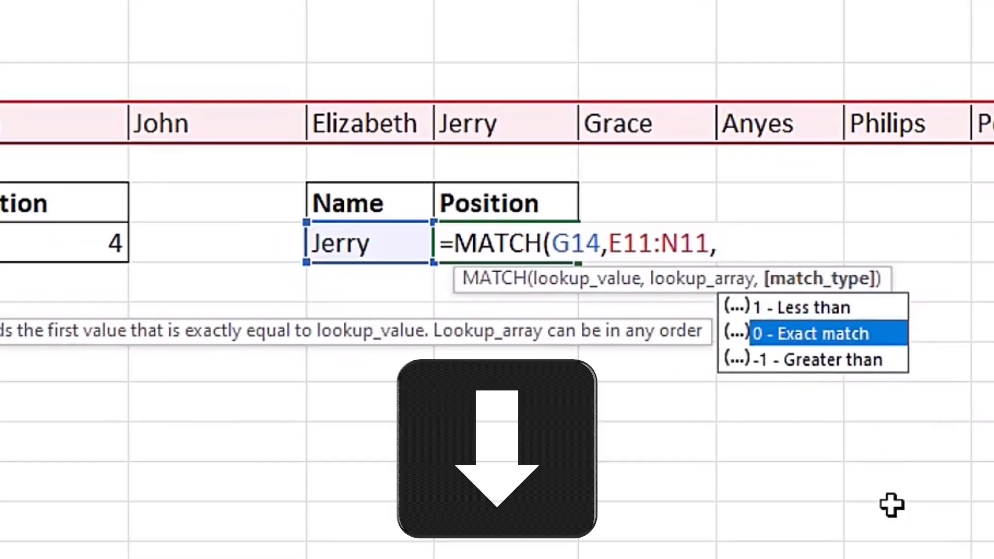
key(Tab)
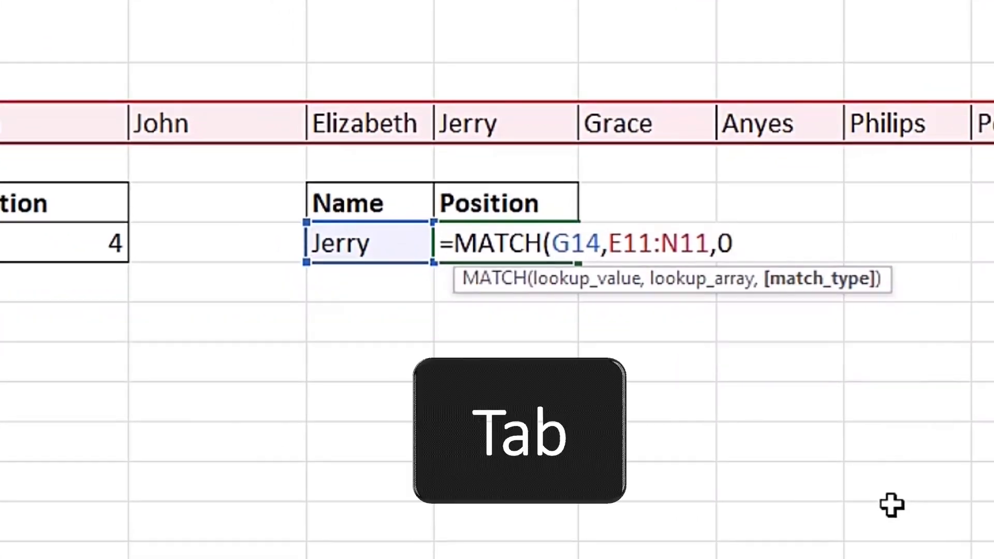
text())
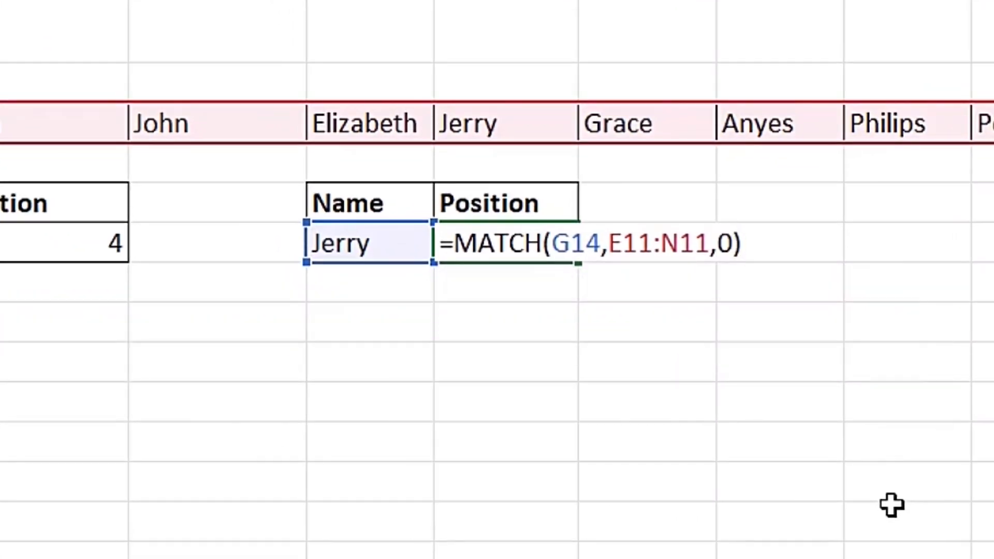
key(Return)
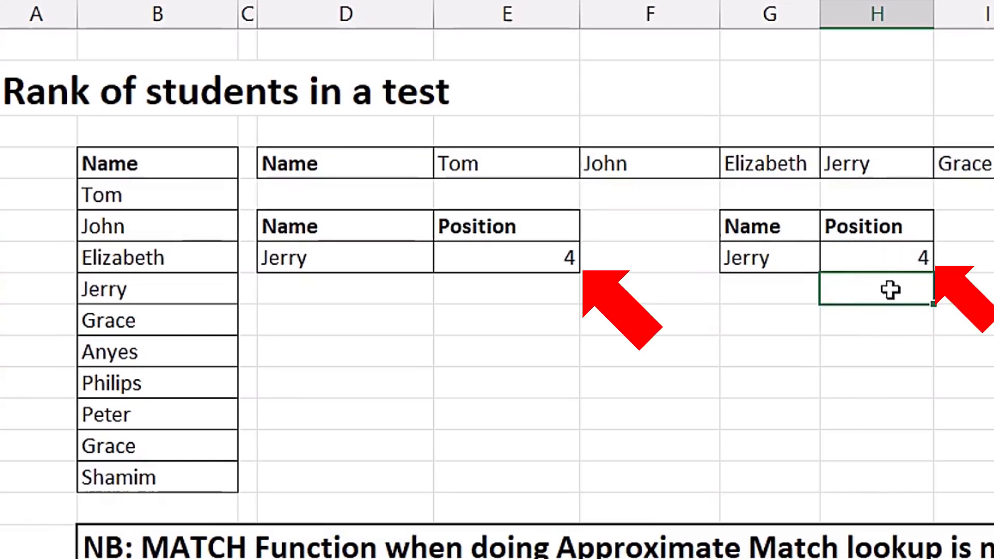
Step: Change the lookup name in D14 to the student listed in B18
click(427, 259)
click(443, 262)
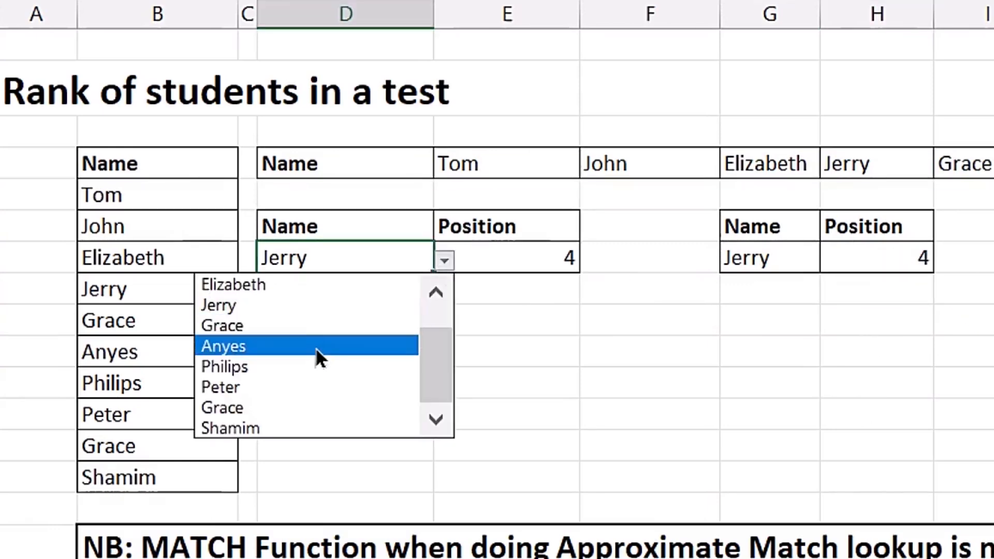
click(308, 366)
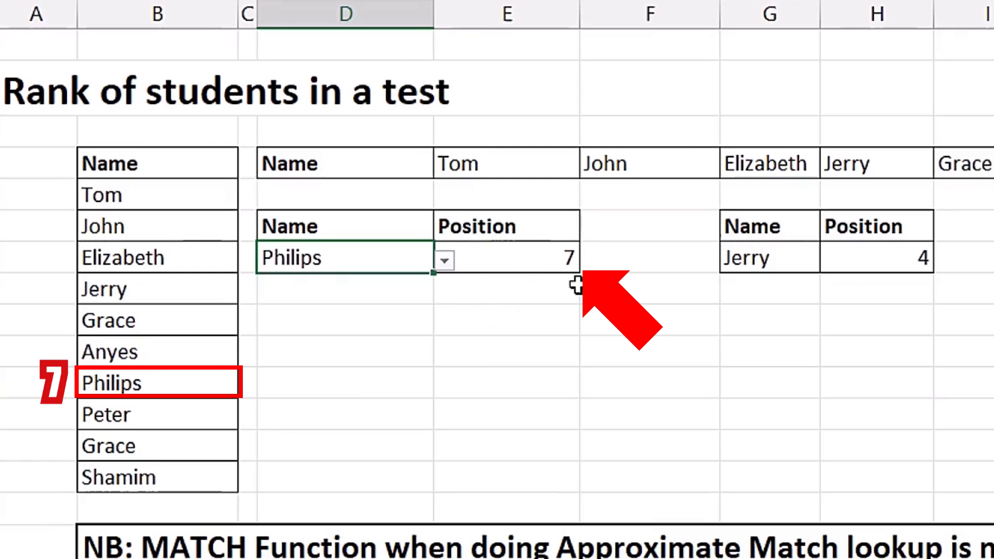
Step: Change the lookup name in G14 to the student listed in B18
click(790, 261)
click(830, 261)
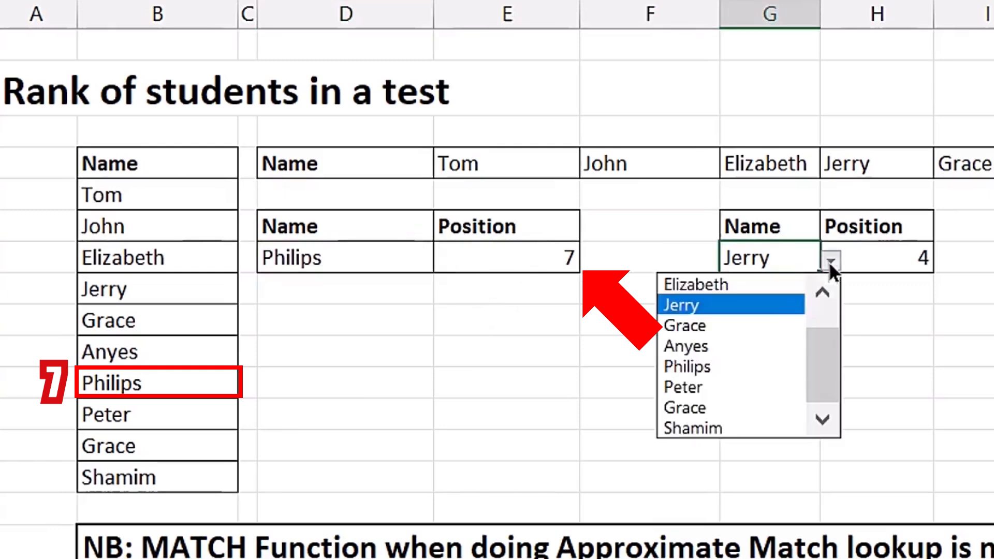
click(739, 368)
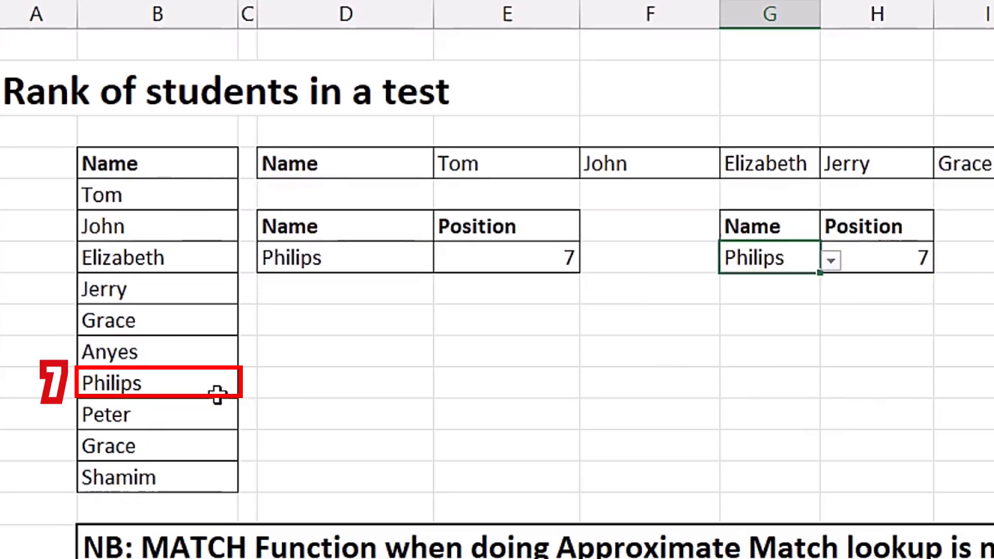
Step: Set both lookup names, D14 and G14, to the repeated student name that is listed in B16 and B20
click(414, 258)
click(444, 261)
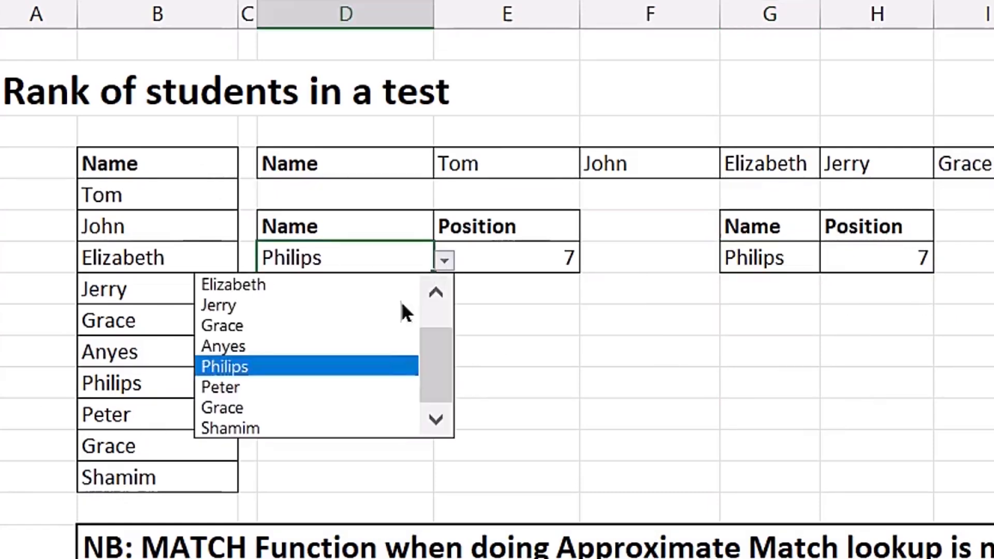
click(342, 332)
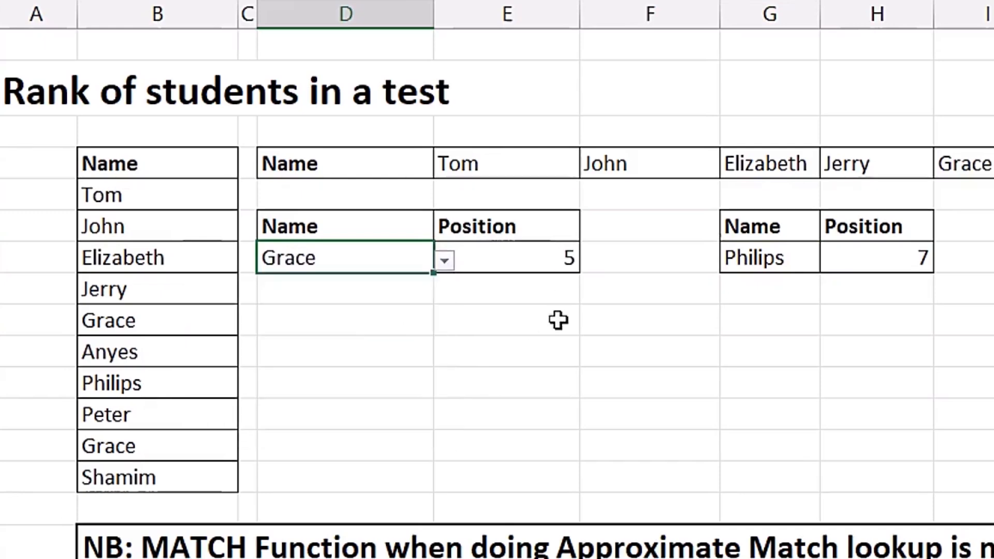
click(777, 258)
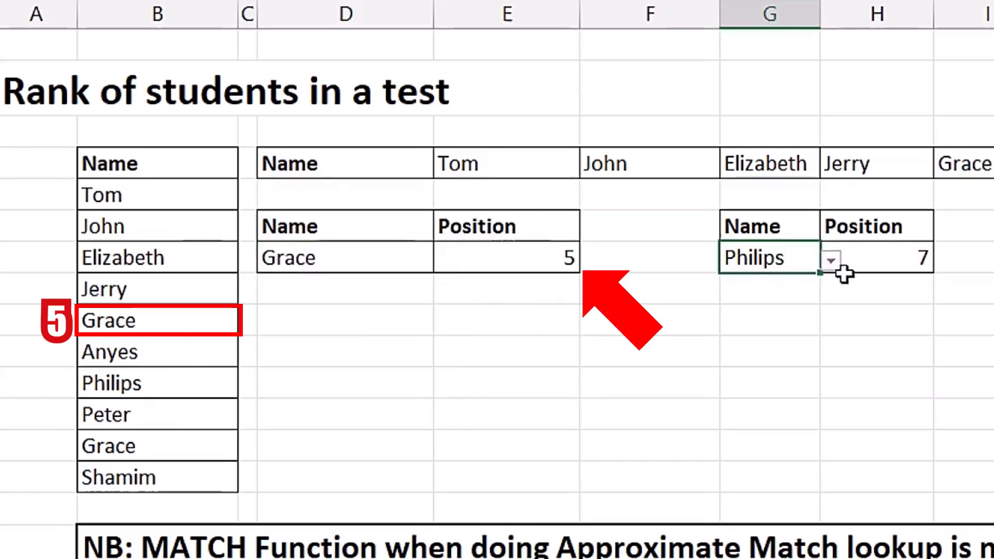
click(830, 260)
click(749, 326)
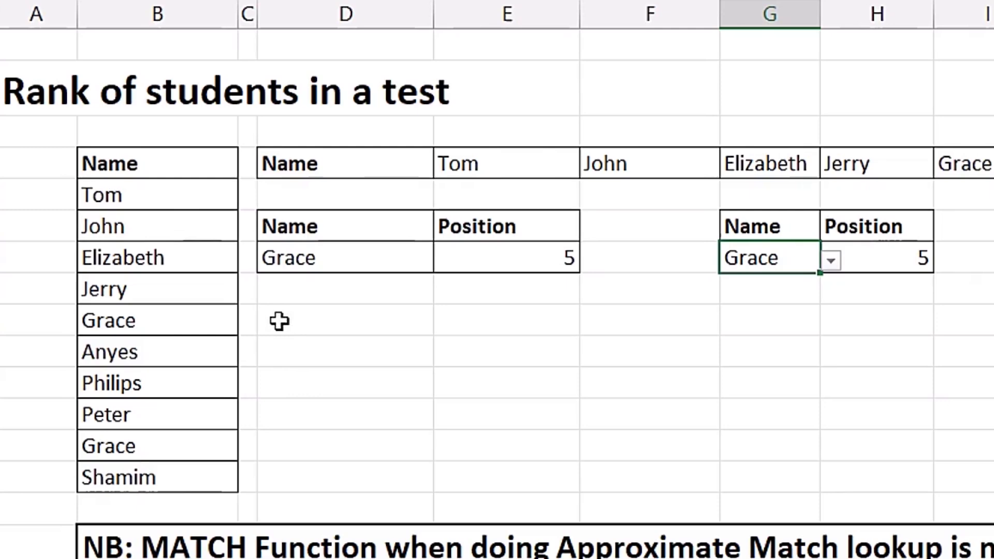
Step: Compare the two occurrences of the repeated name in B16 and B20 against the Position cells
click(195, 321)
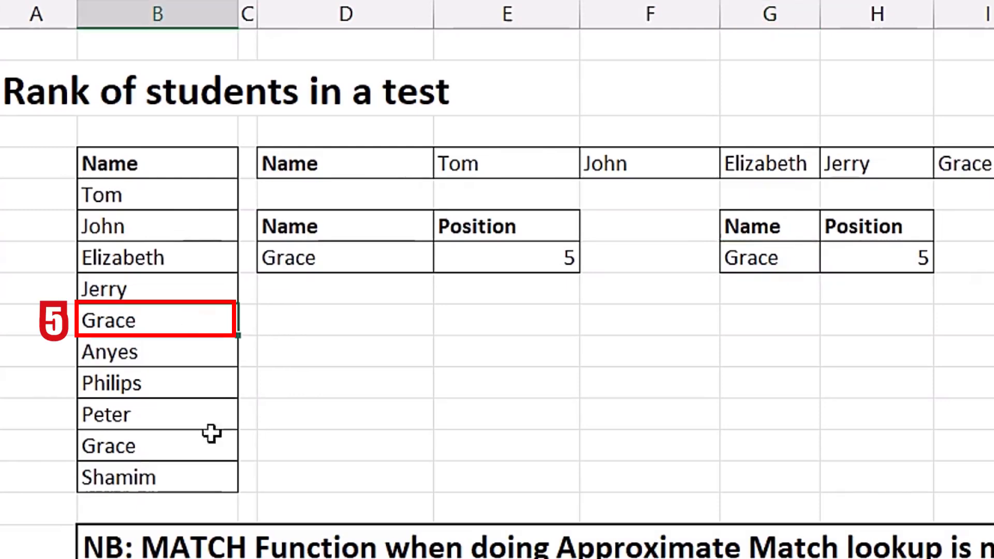
click(186, 448)
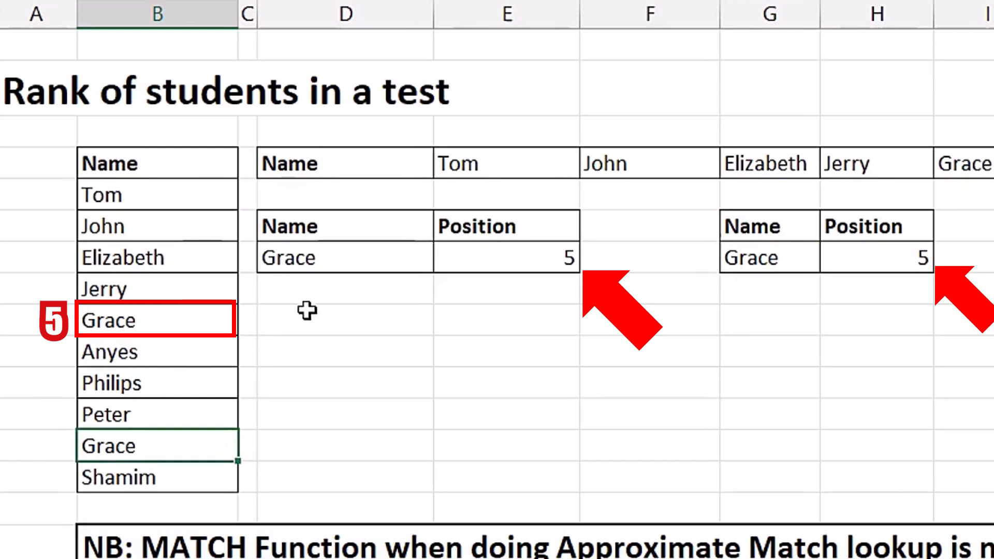
click(215, 319)
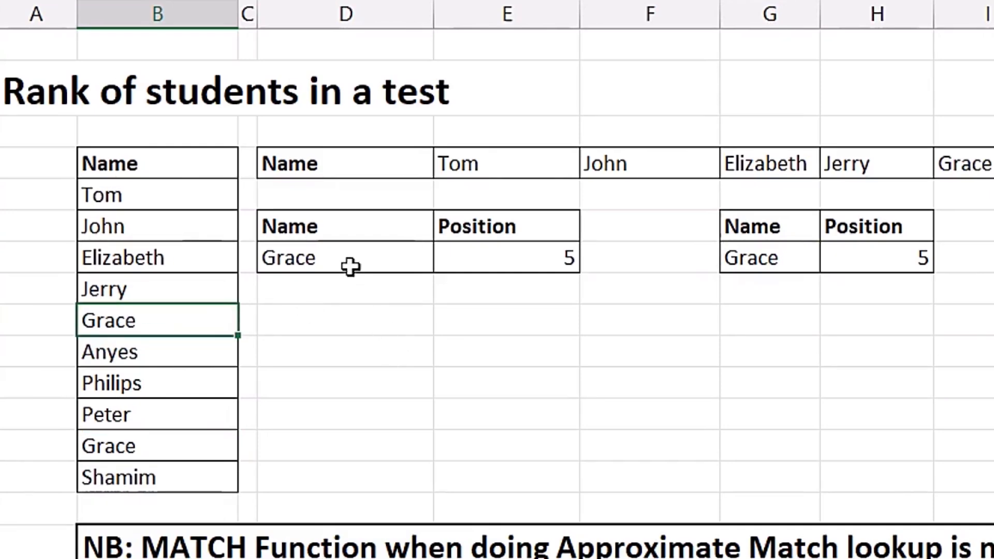
Step: Change both lookup names, D14 and G14, to the student listed in B19
click(344, 250)
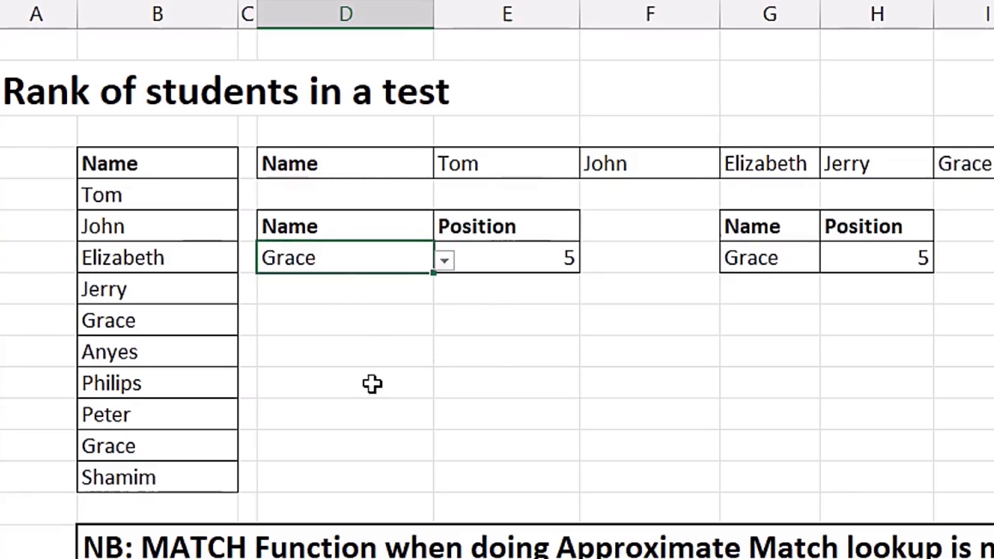
text(Peter)
key(Return)
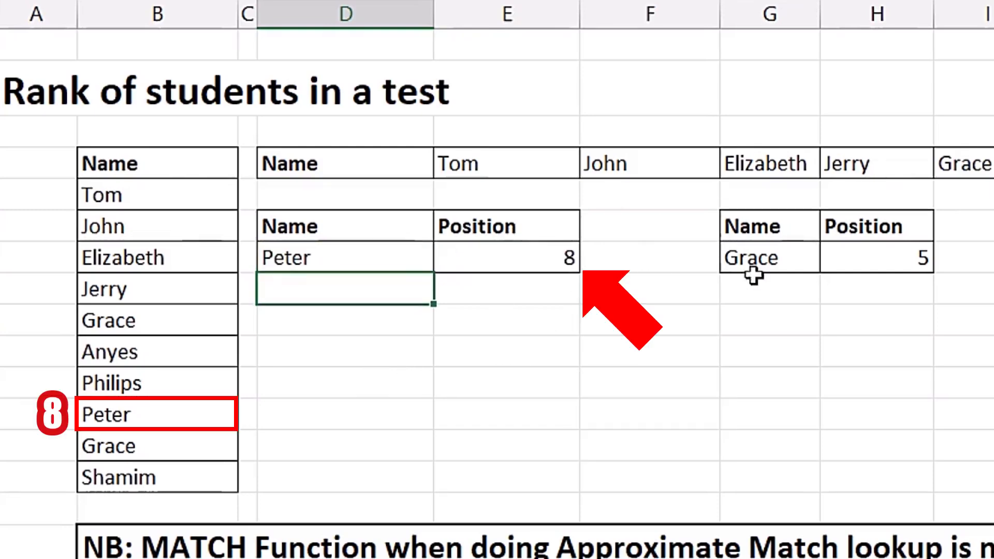
click(754, 259)
text(Pet)
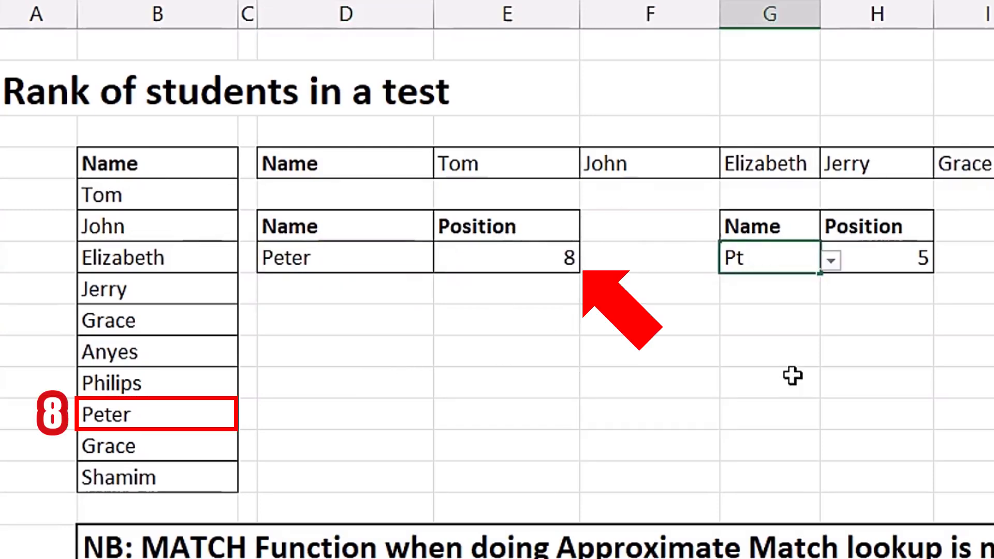
key(BackSpace)
text(eter)
key(Return)
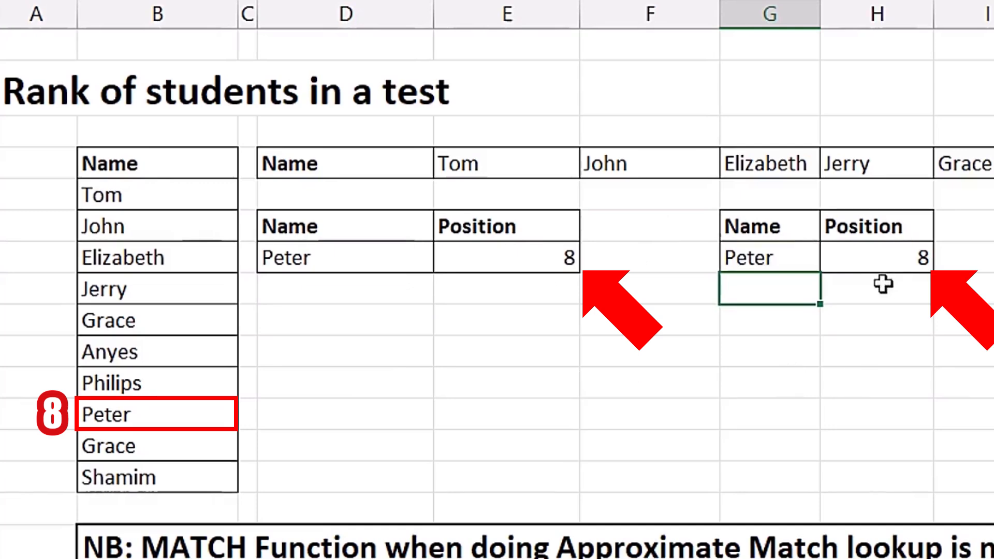
Step: Enter a student name in D14 that does not occur in the B12:B21 list
click(327, 258)
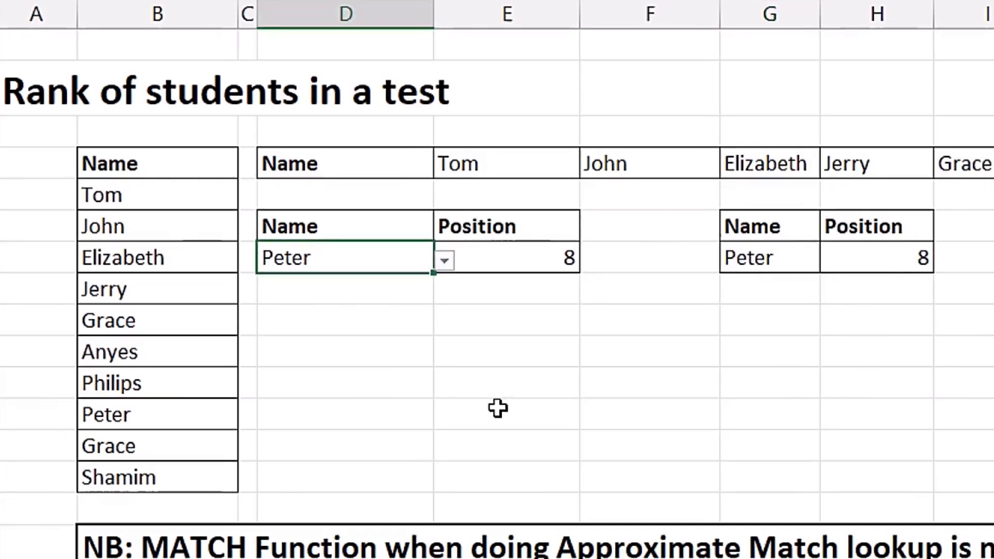
text(Paul)
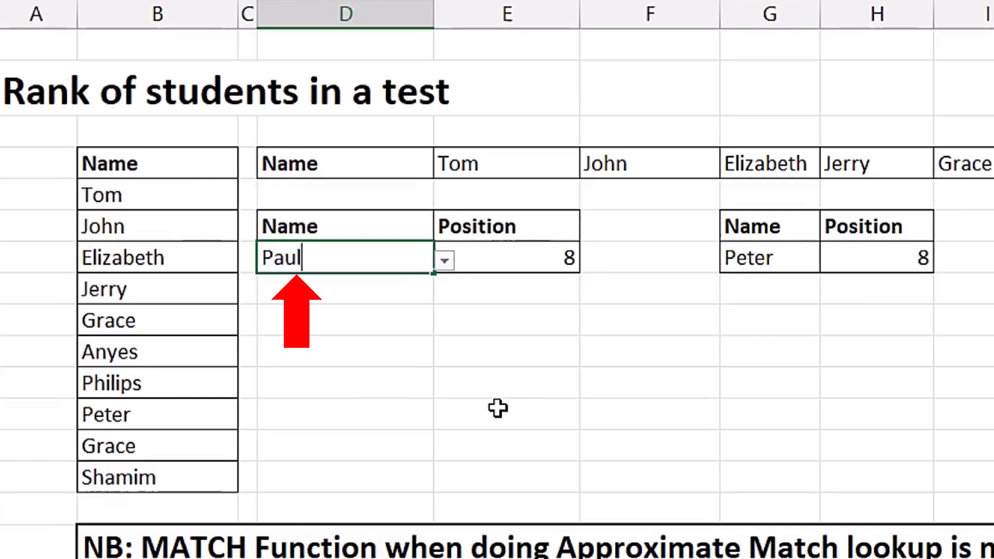
key(Return)
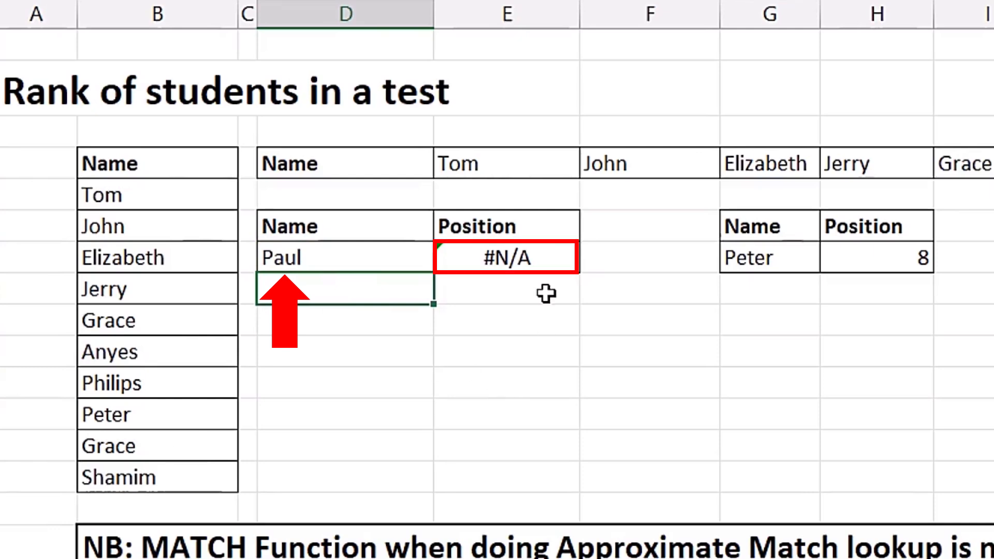
Step: Enter =MATCH(D29,$B$29:$B$34) in Rank cell E29 of the House prices table, leaving out the match type
drag(988, 243, 989, 320)
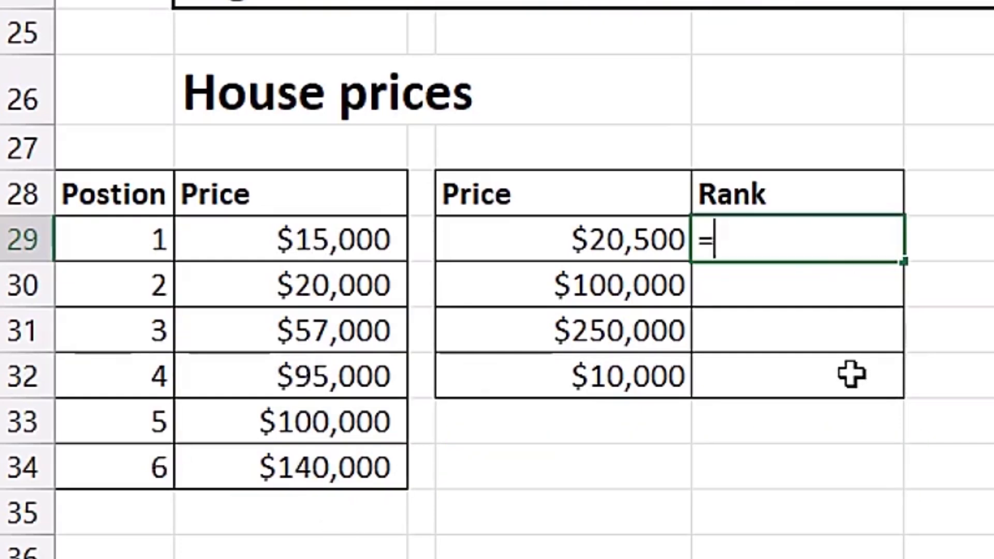
text(matc)
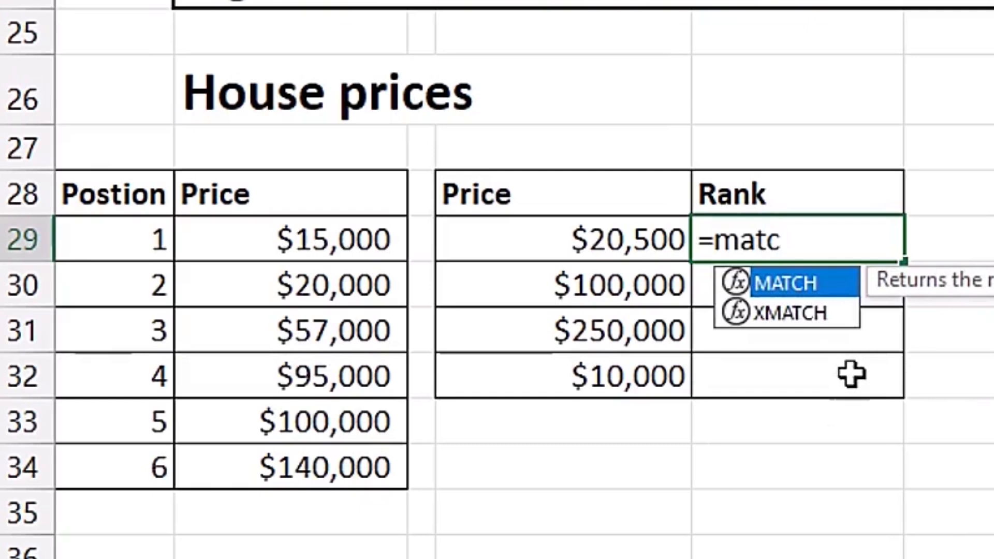
key(Tab)
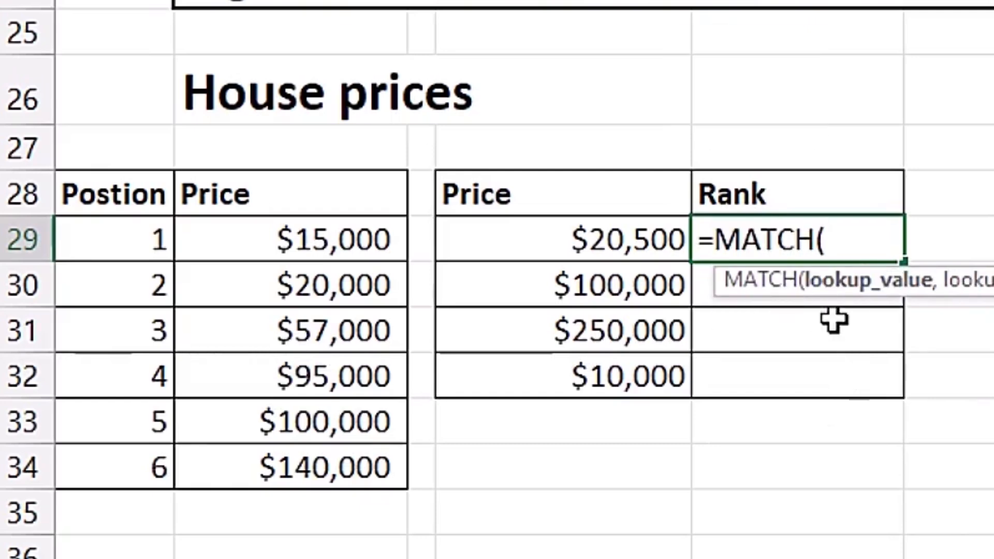
click(604, 233)
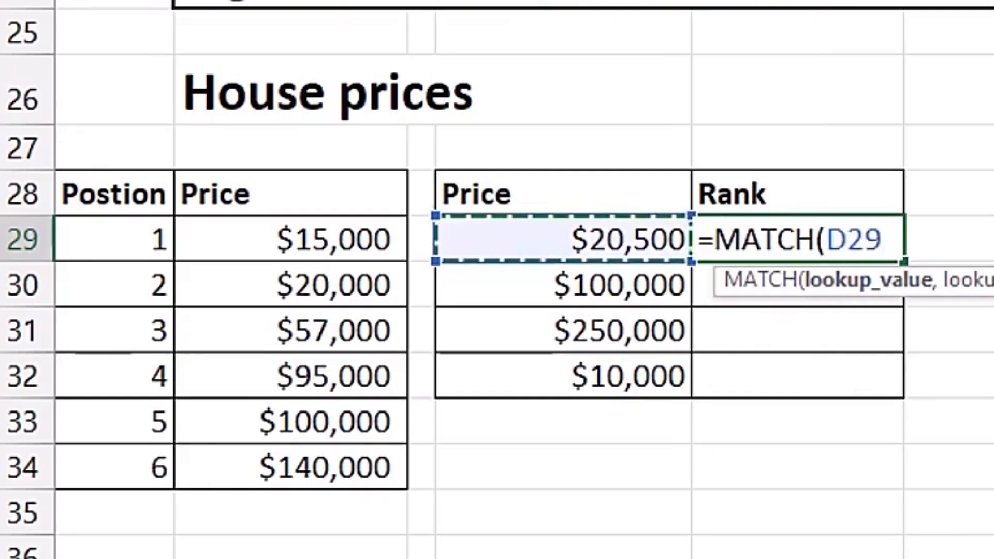
text(,)
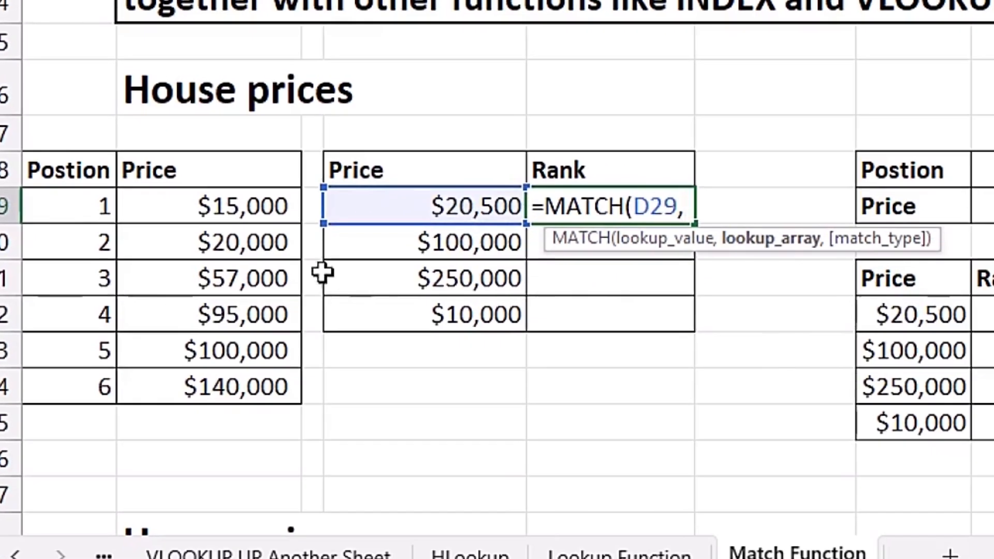
drag(233, 206, 242, 389)
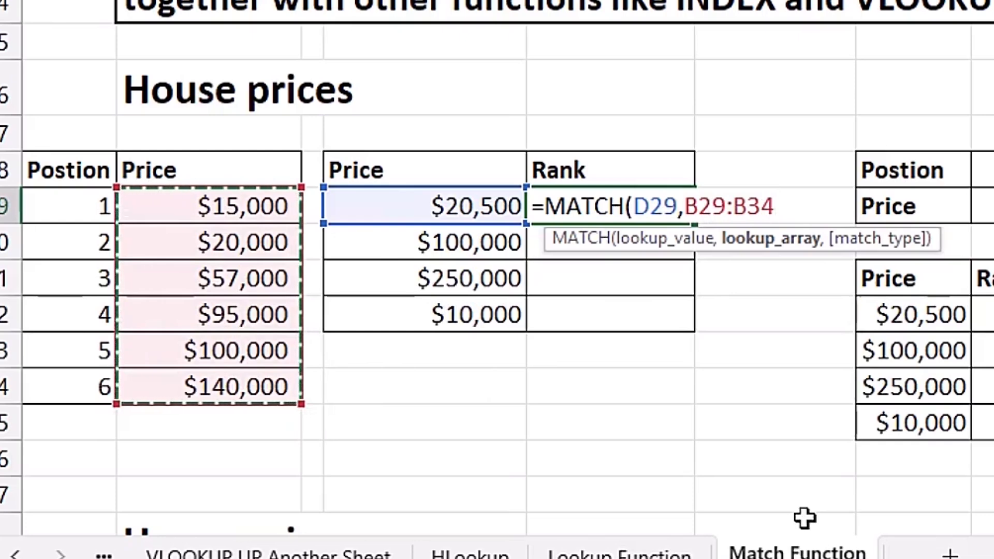
key(F4)
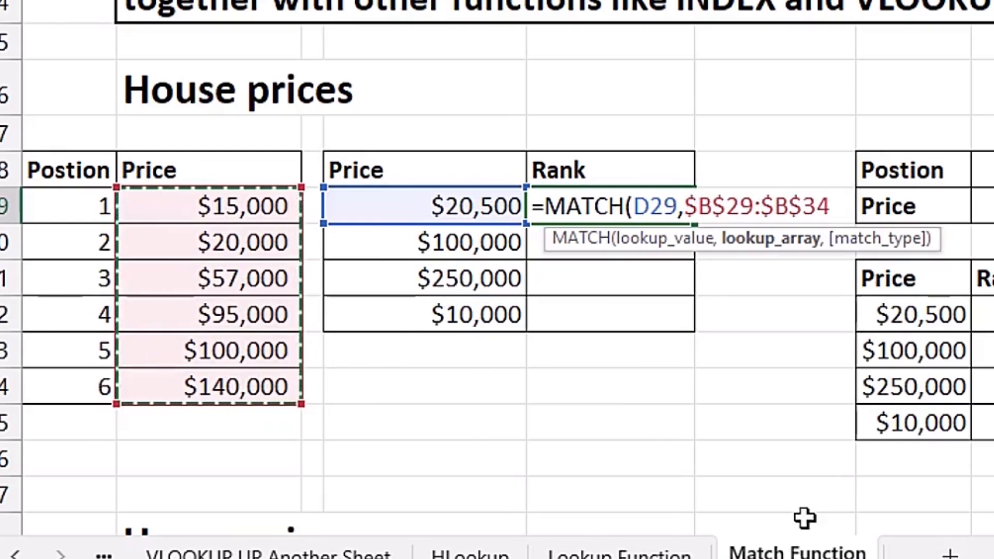
text(,)
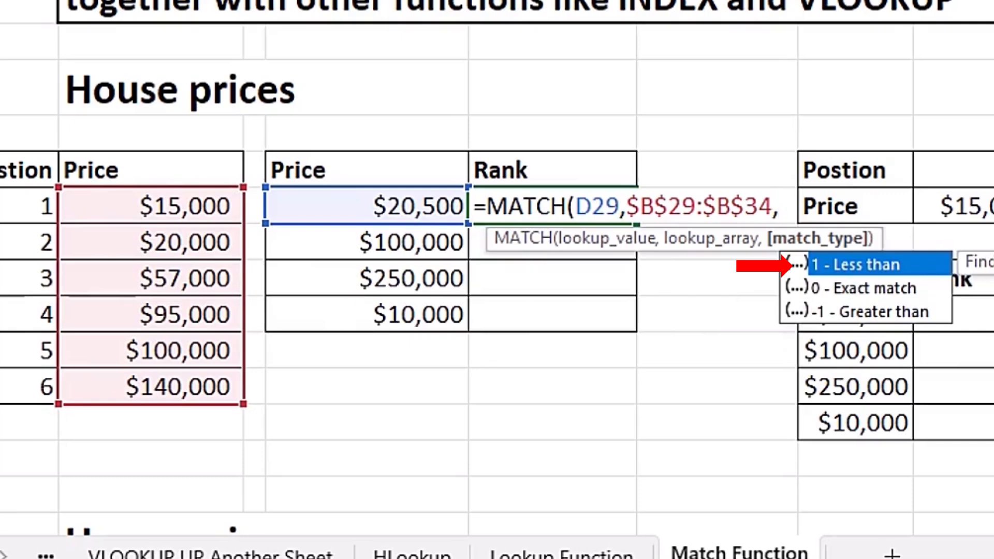
key(BackSpace)
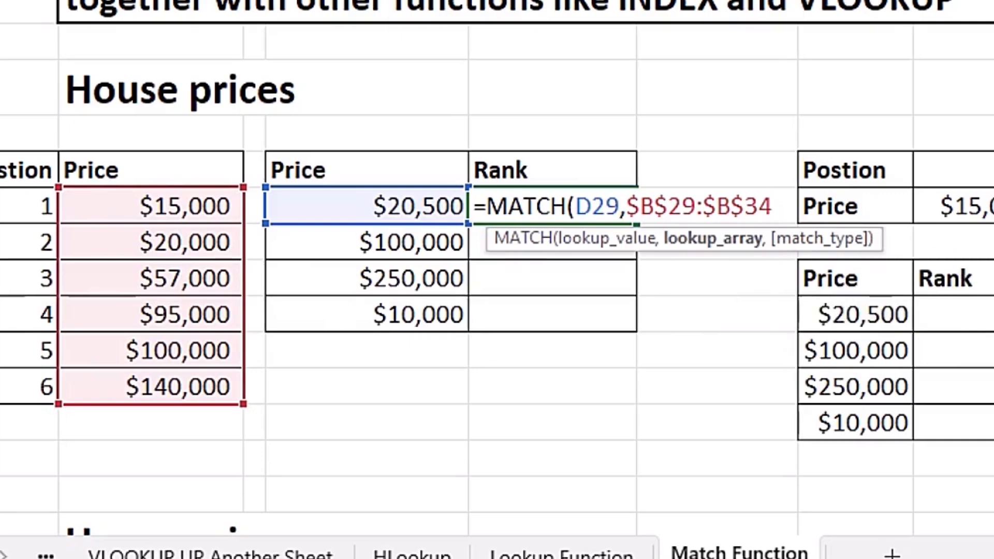
text())
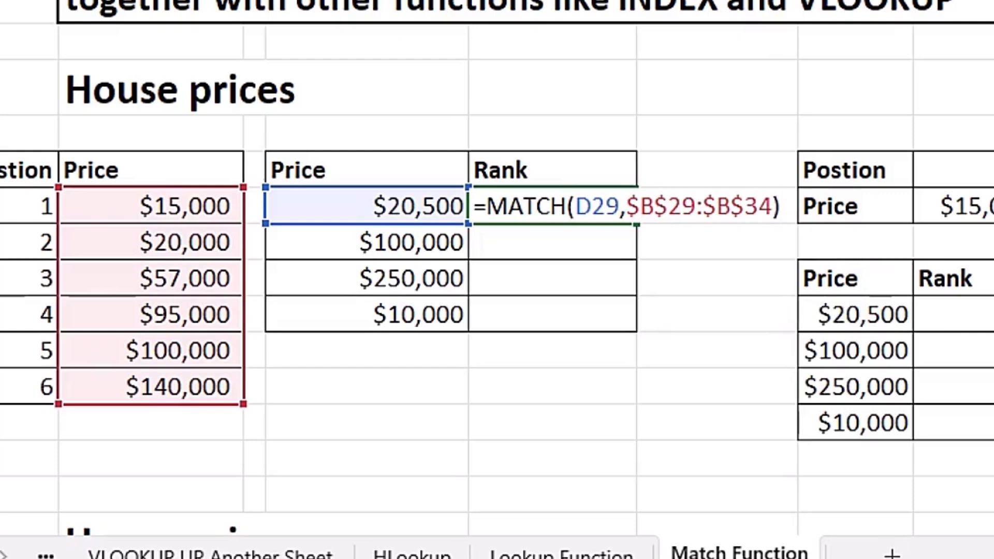
key(ctrl+Return)
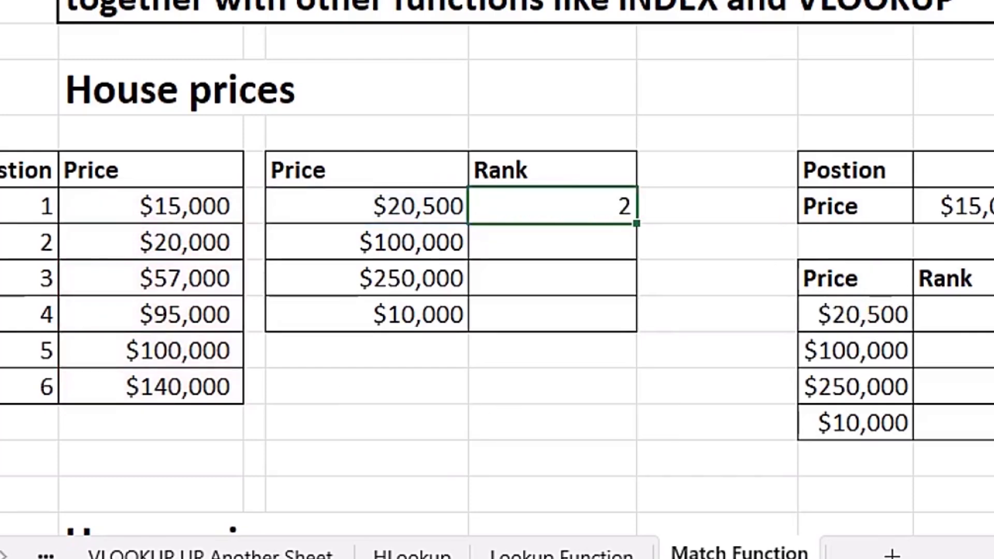
Step: Try filling the E29 formula down through E32, and undo the fill
drag(636, 222, 635, 343)
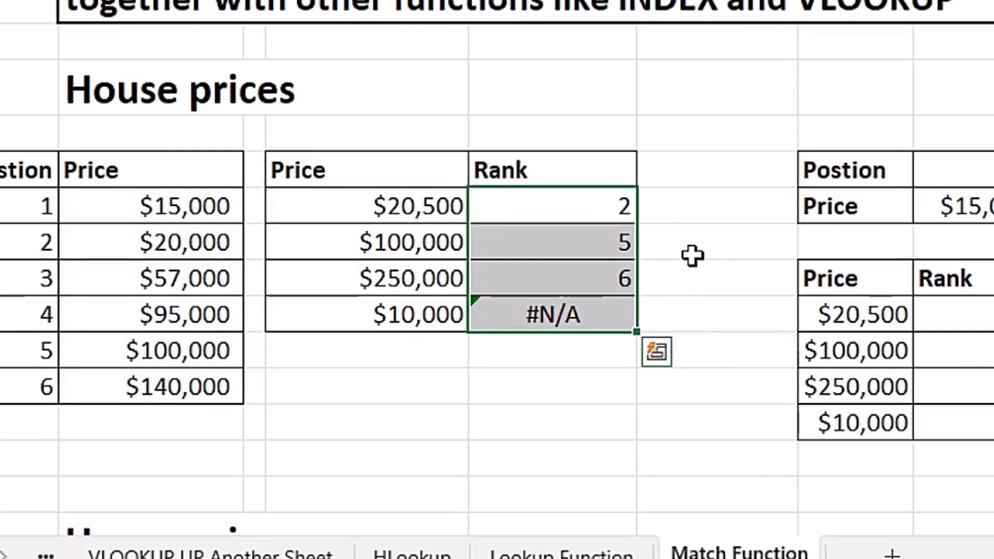
key(ctrl+z)
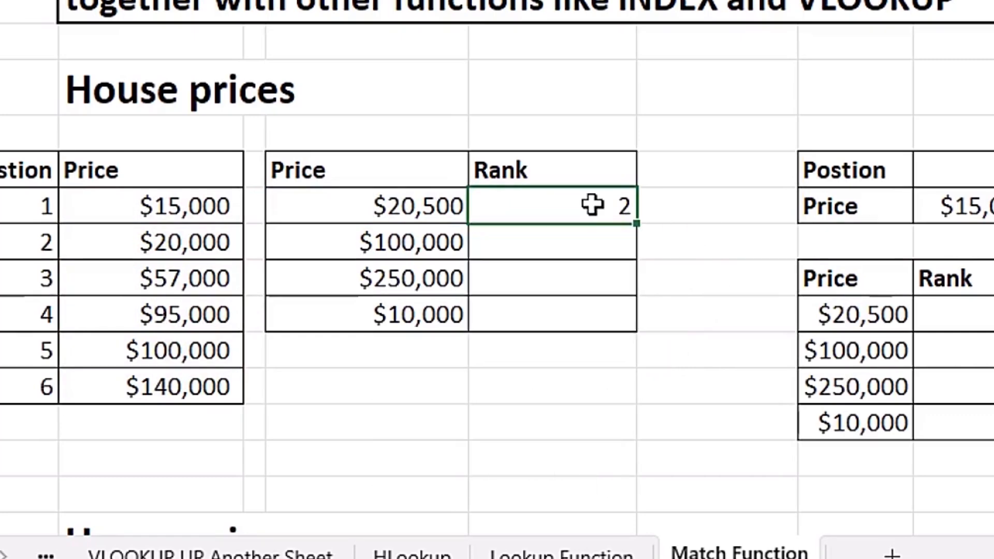
Step: Add match type 1 (Less than) to the MATCH formula in E29 and fill it down through E32
key(F2)
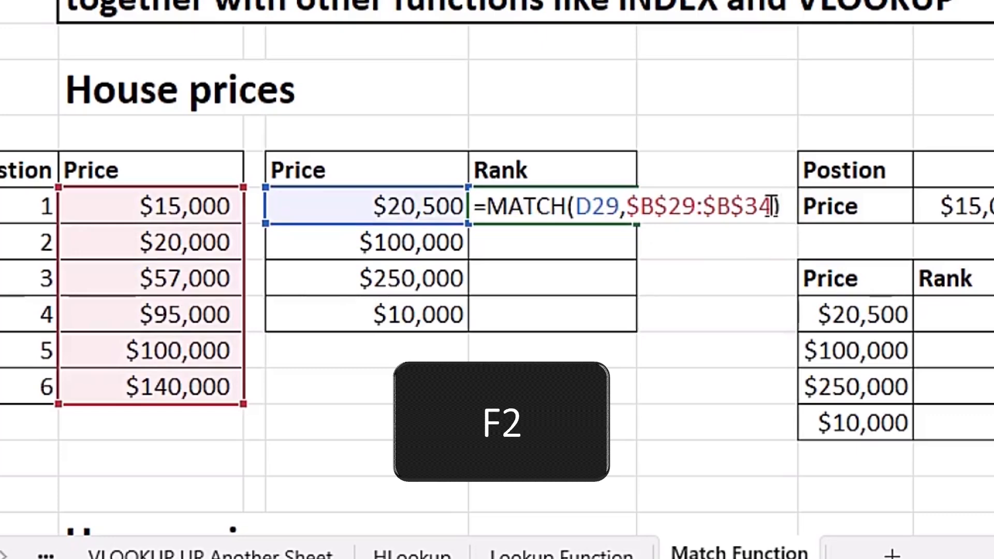
key(BackSpace)
text(,)
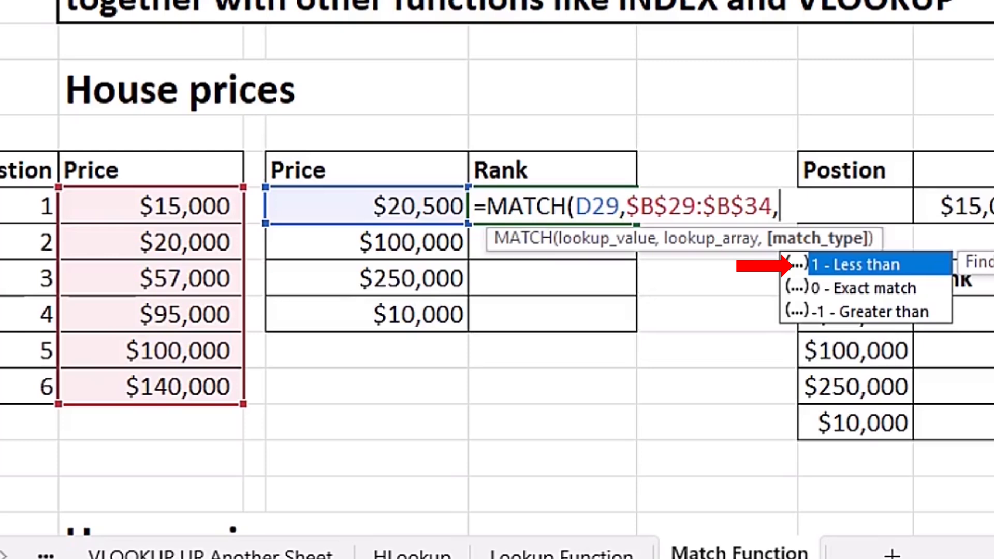
key(Tab)
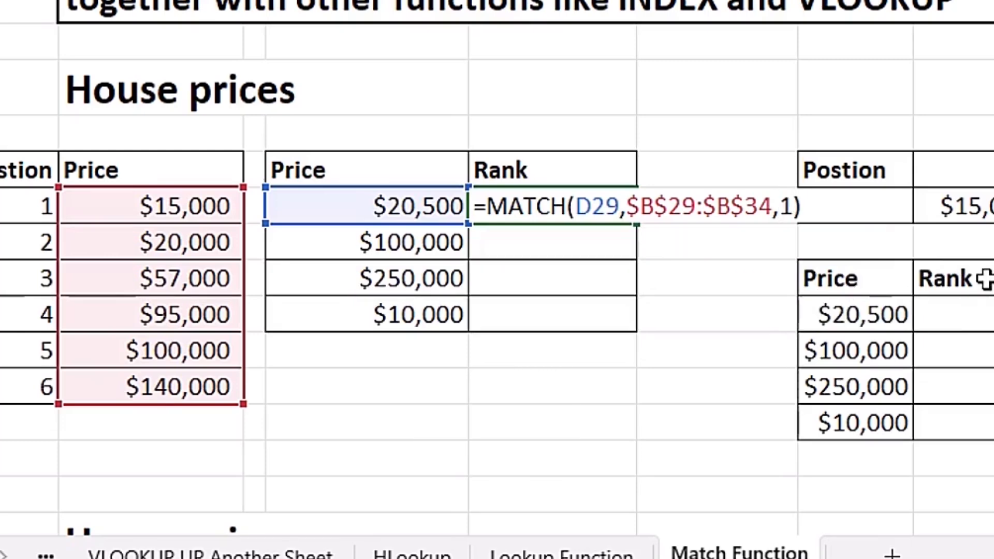
key(ctrl+Return)
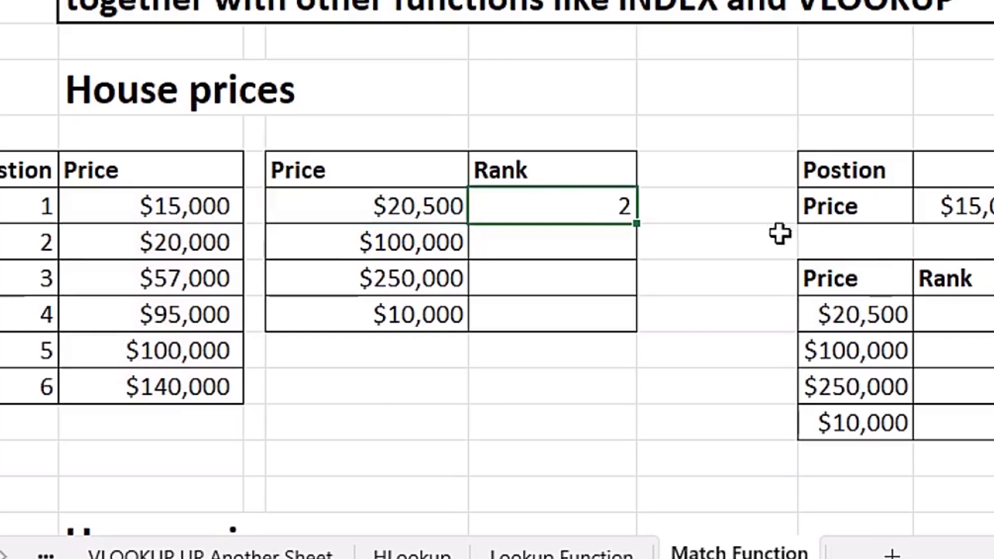
drag(637, 224, 660, 328)
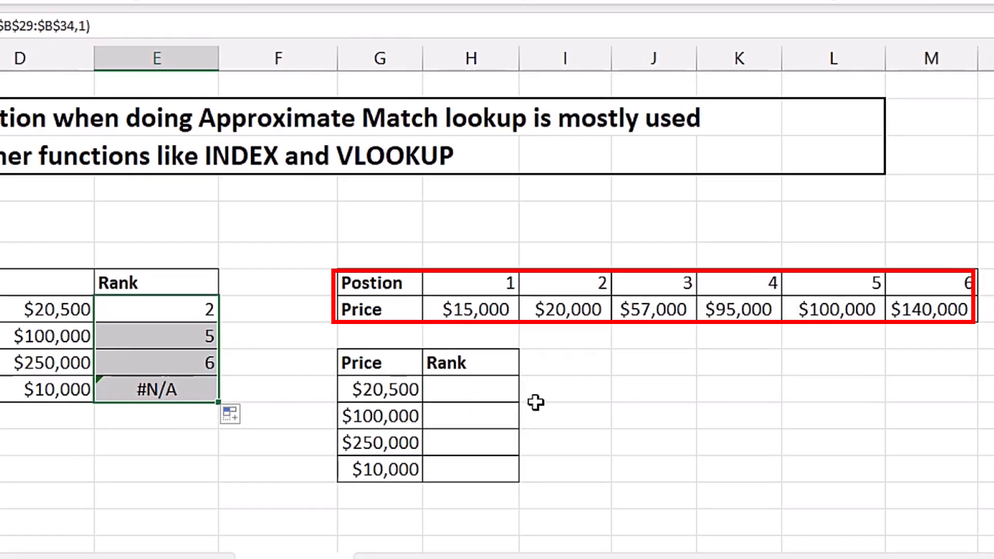
Step: Begin a MATCH formula in Rank cell H32 with G32 as lookup value and the absolute horizontal price range $H$29:$M$29 as lookup array
click(468, 391)
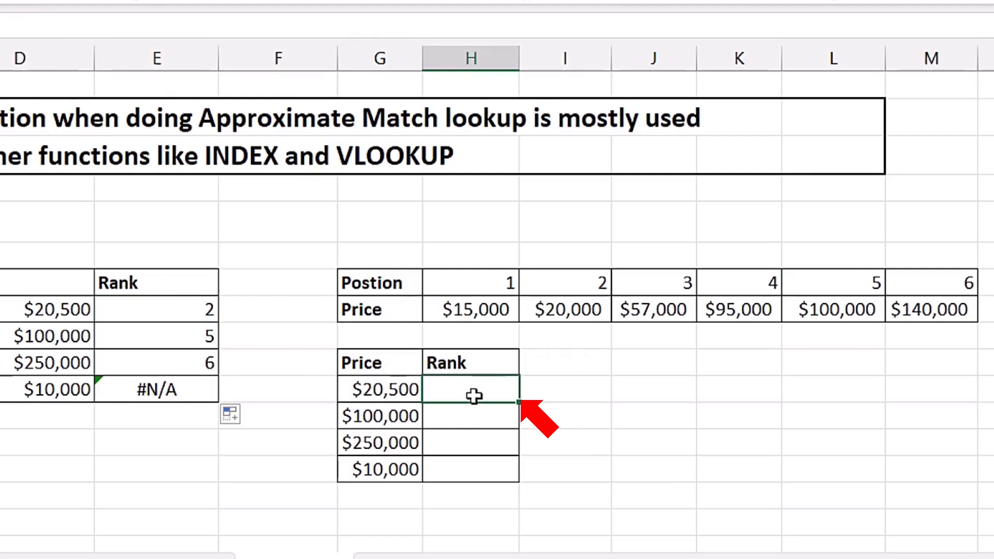
text(=matc)
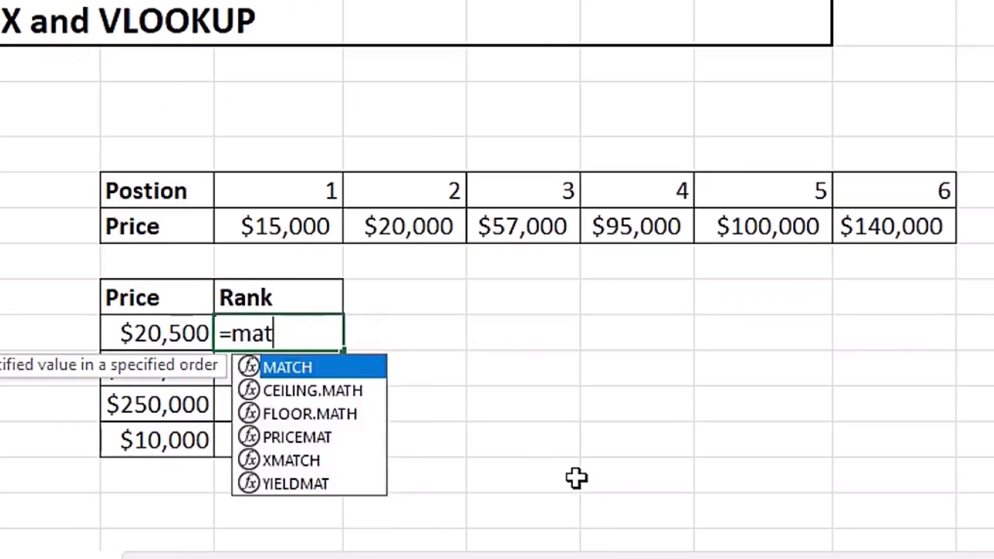
key(Tab)
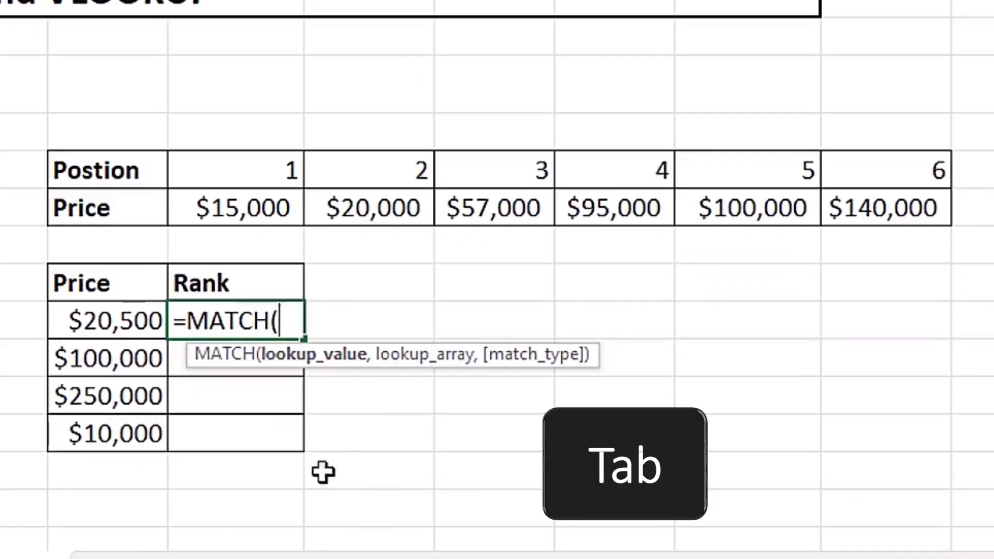
click(110, 322)
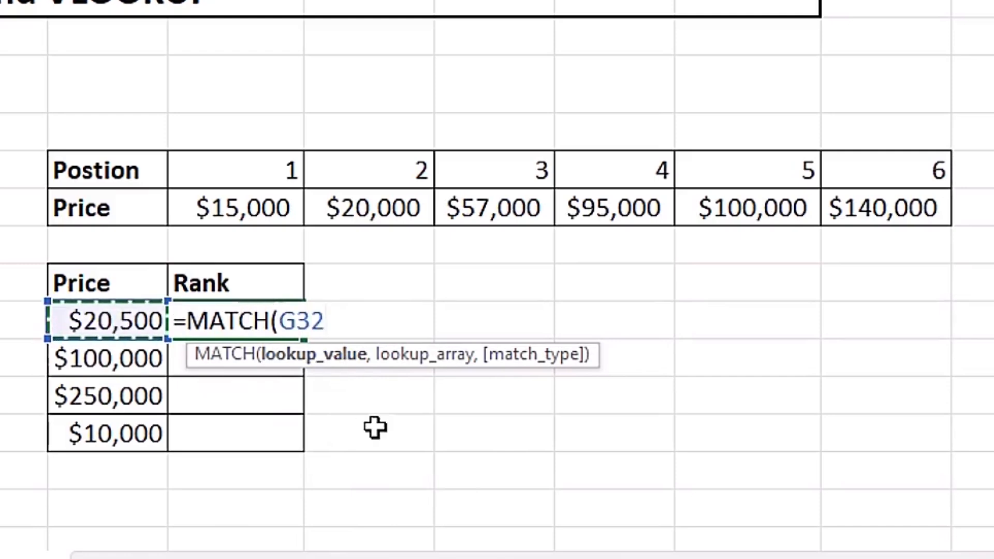
text(,)
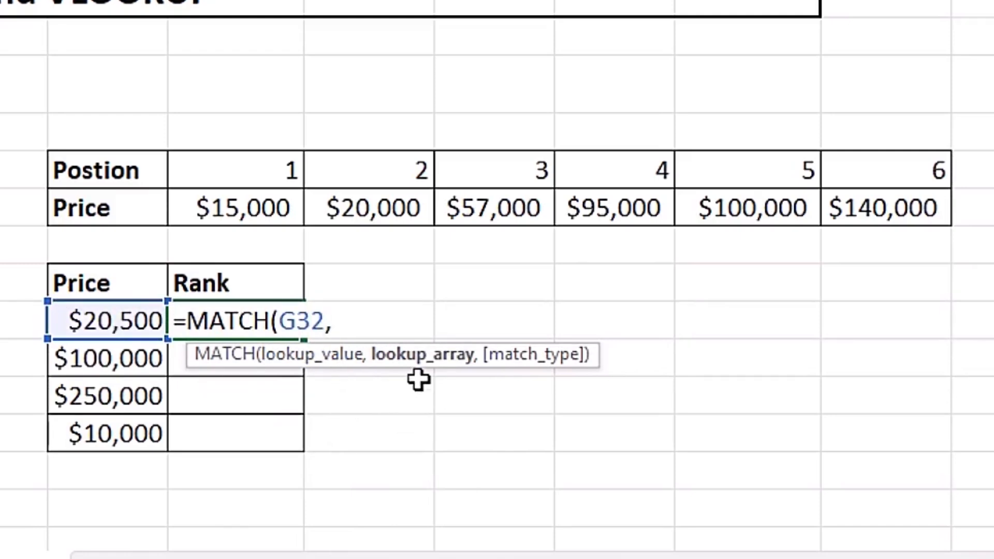
drag(227, 212, 873, 209)
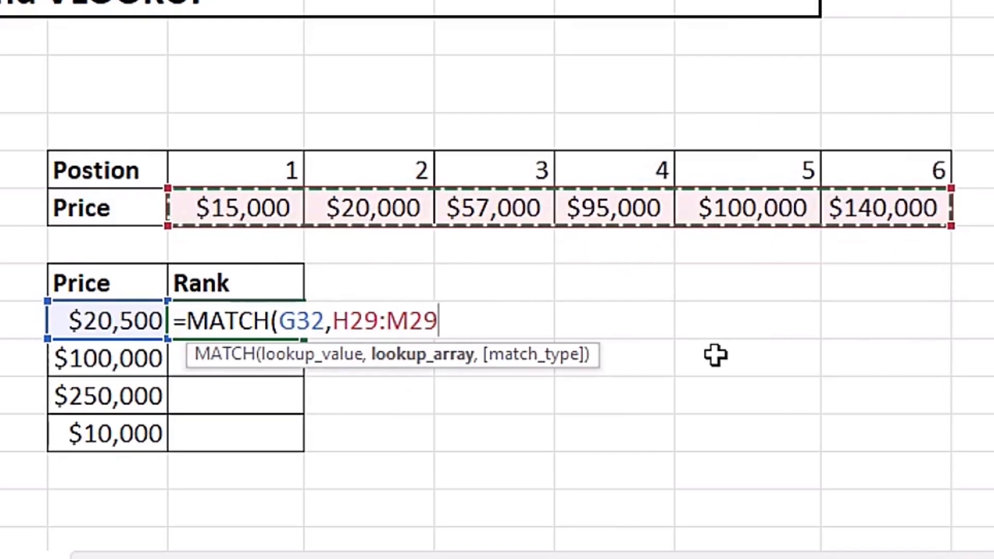
key(F4)
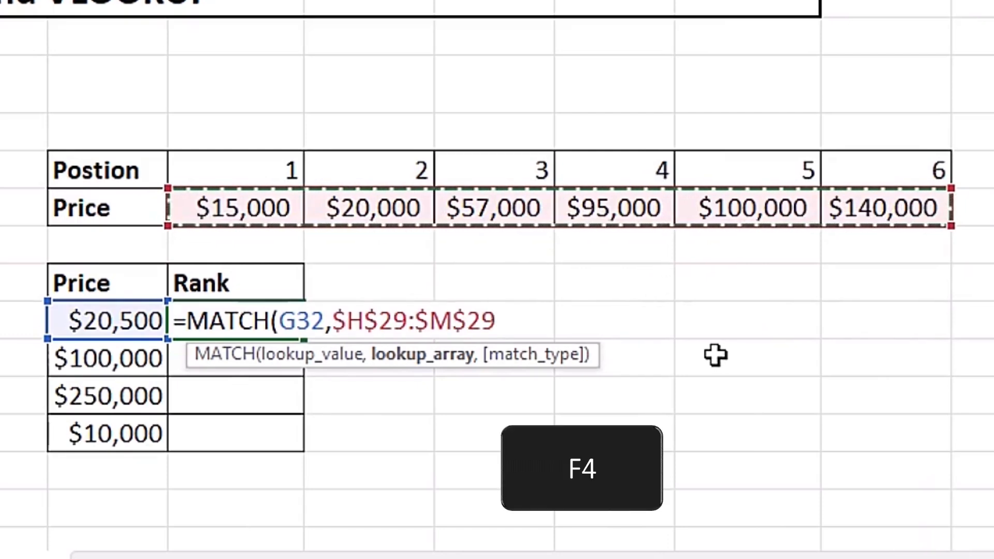
Step: Complete the H32 MATCH formula with match type 1 (Less than) and fill it down through H35
text(,)
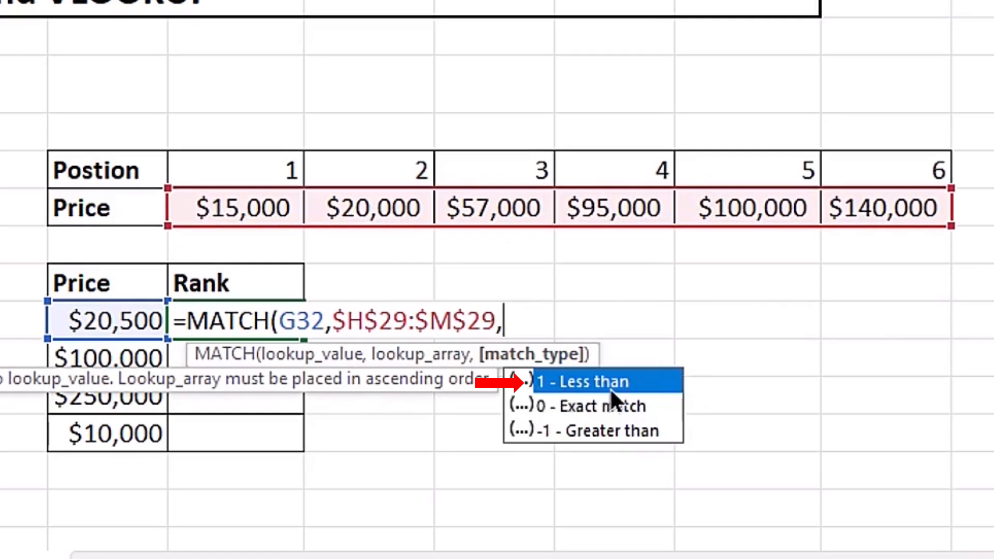
key(Tab)
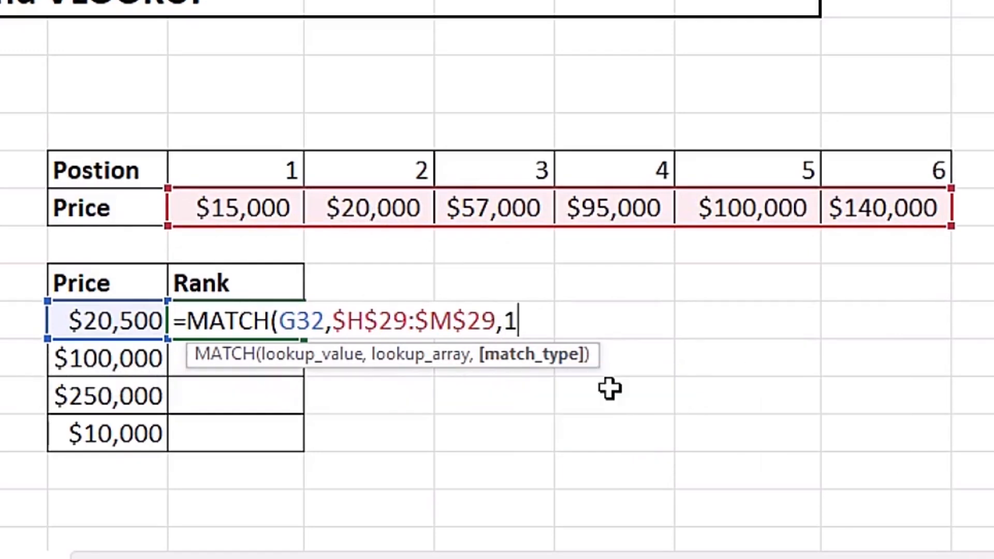
text())
key(ctrl+Return)
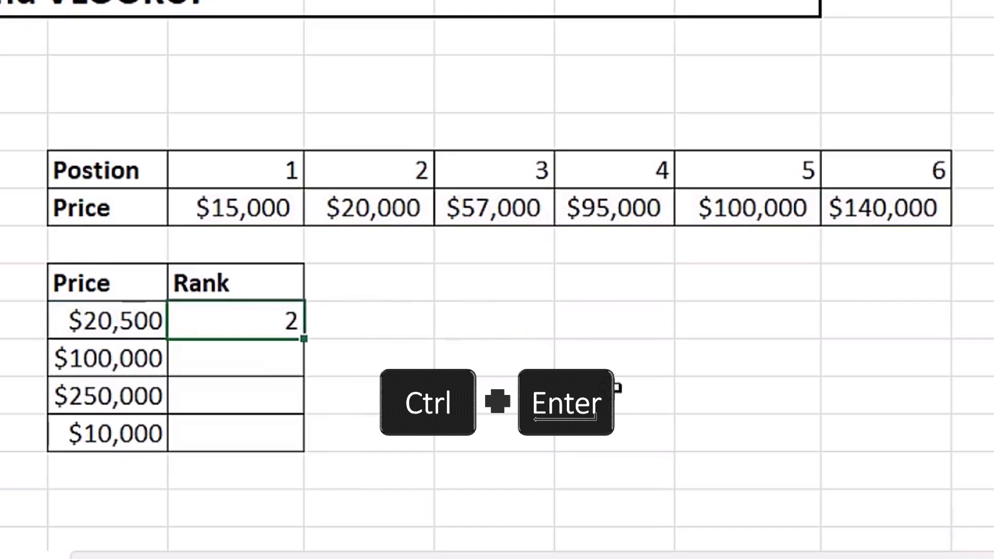
drag(299, 334, 308, 450)
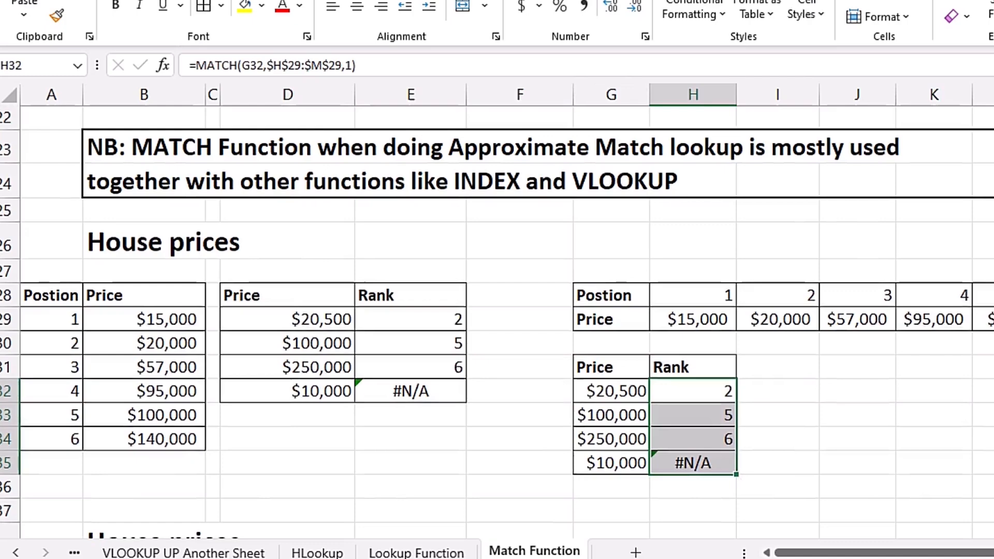
Step: Begin a MATCH formula in Rank cell E41 of the descending House prices table, looking up D41 in the absolute range $B$41:$B$46
drag(986, 348, 991, 443)
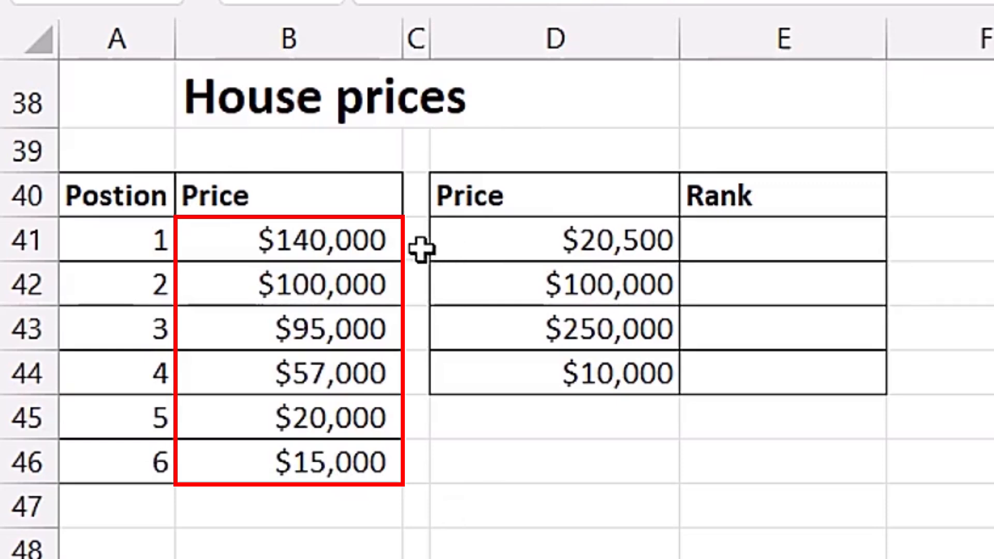
click(756, 248)
text(=matc)
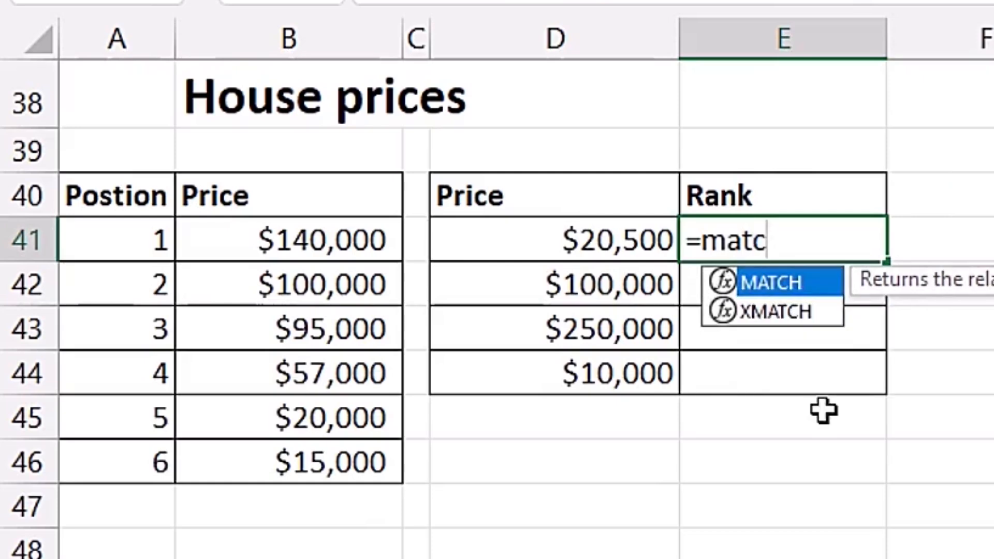
key(Tab)
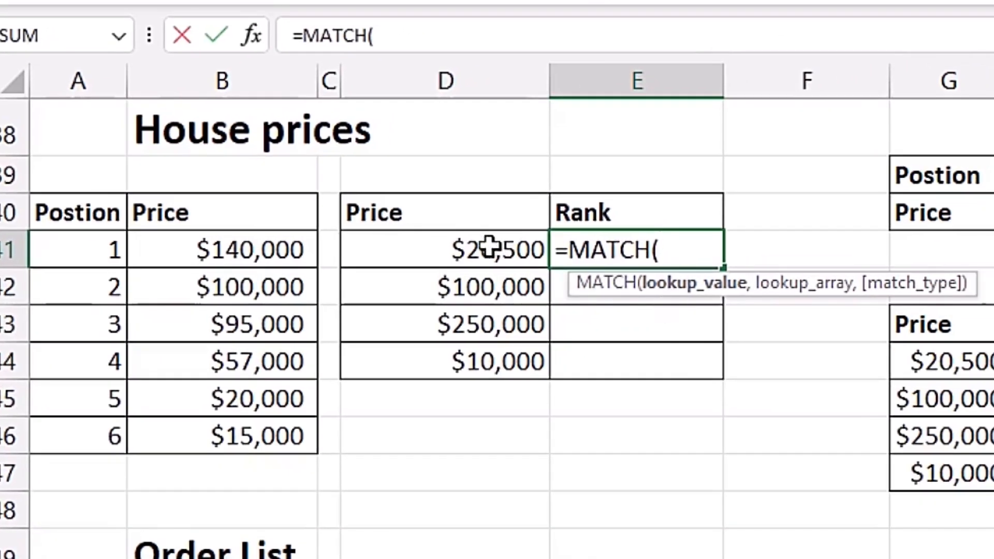
click(488, 248)
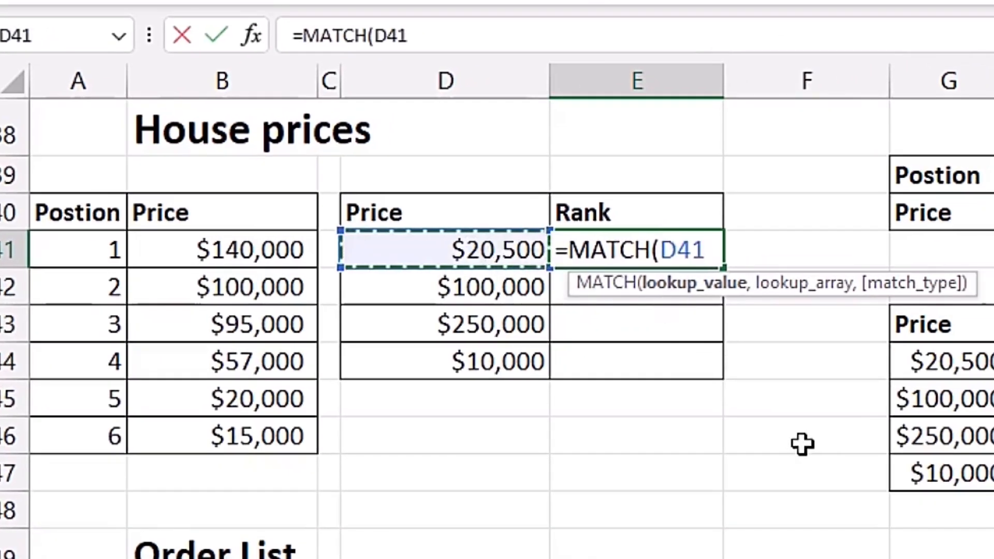
text(,)
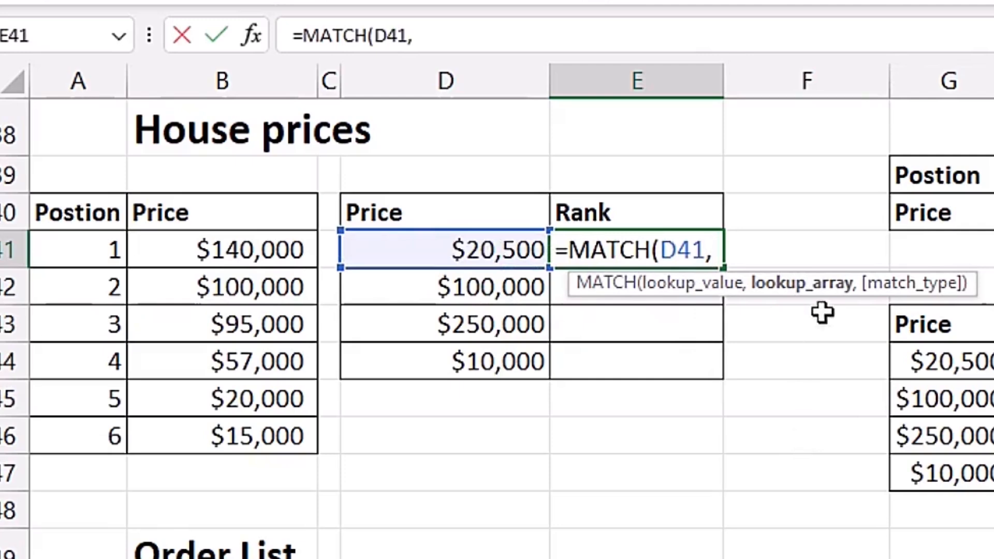
drag(248, 260, 232, 421)
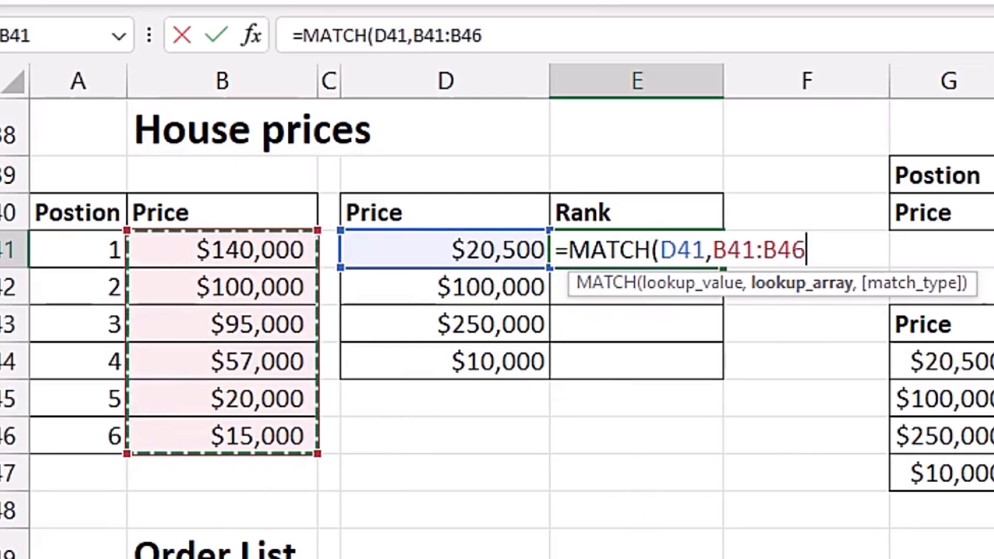
key(F4)
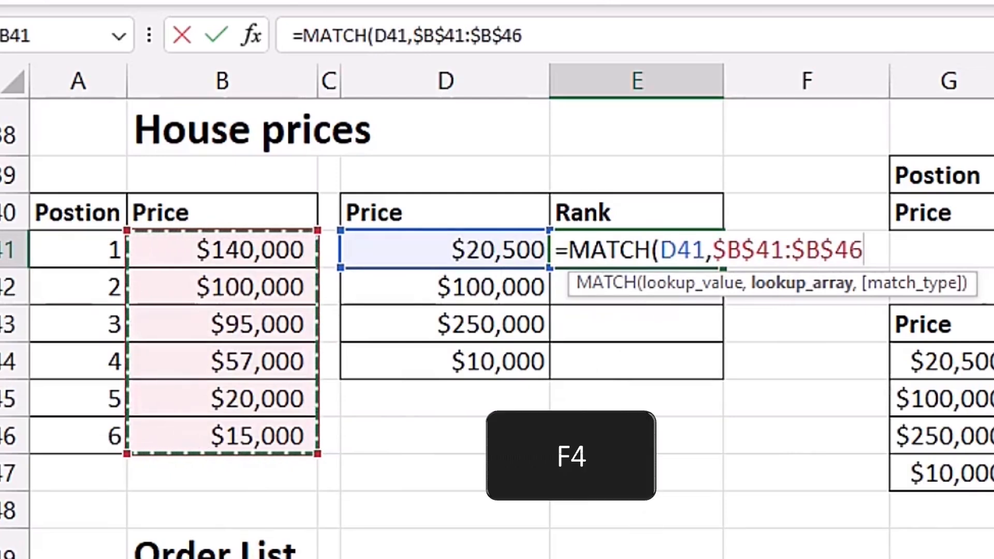
Step: Finish the E41 MATCH formula with match type -1 (Greater than) and fill it down through E44
text(,)
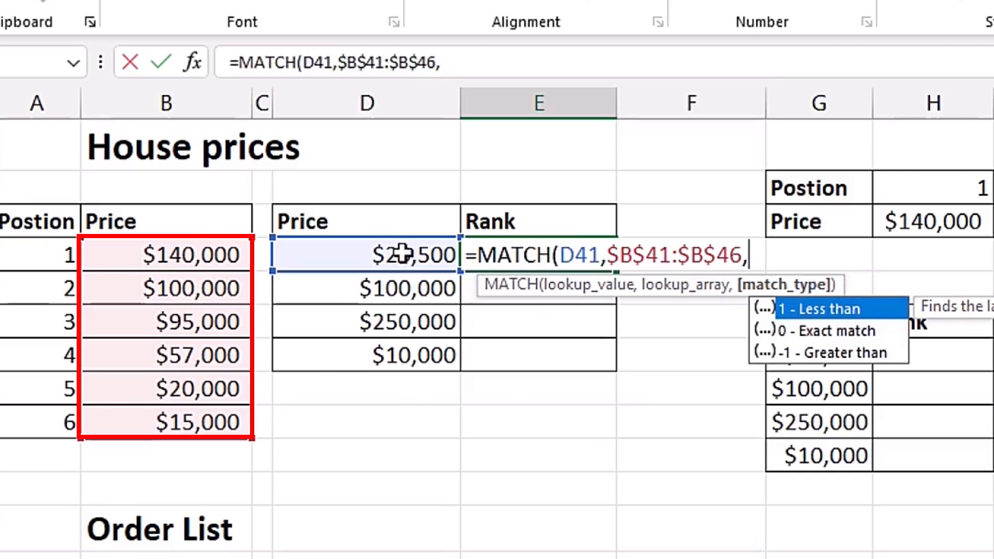
key(Down)
key(Down)
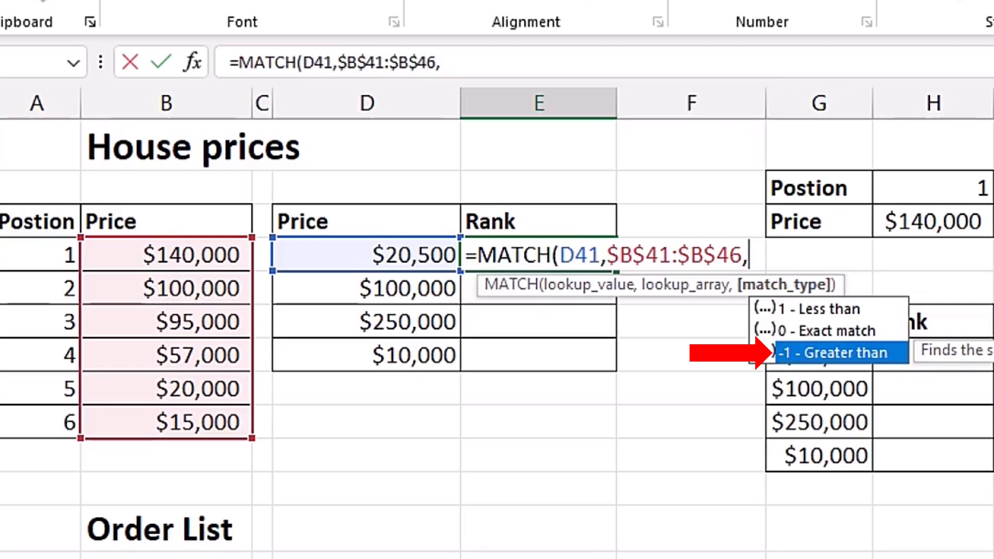
key(Tab)
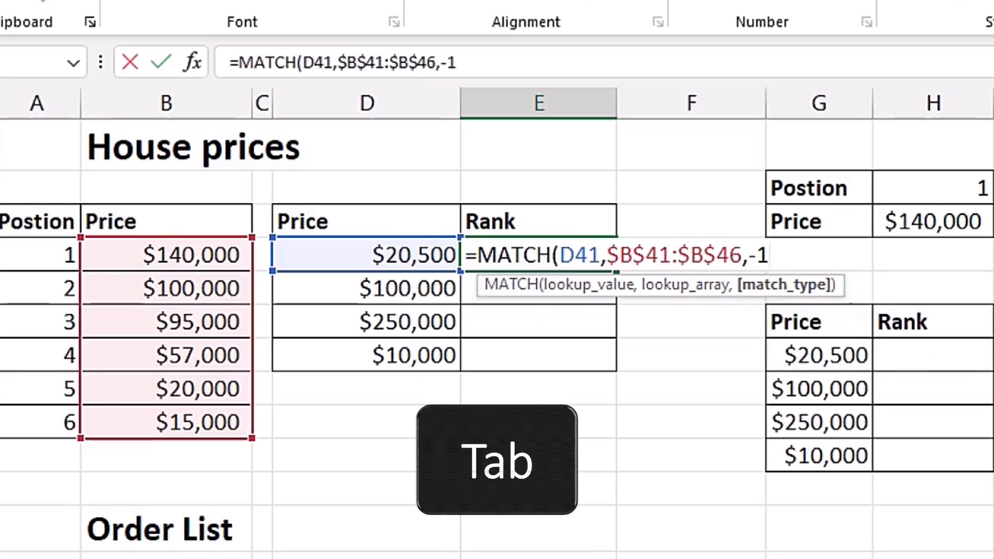
text())
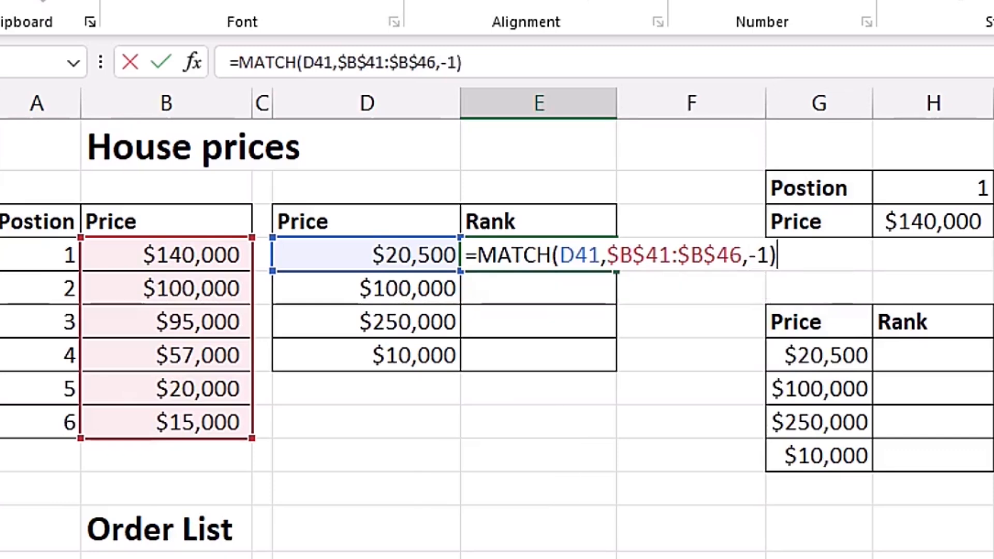
key(ctrl+Return)
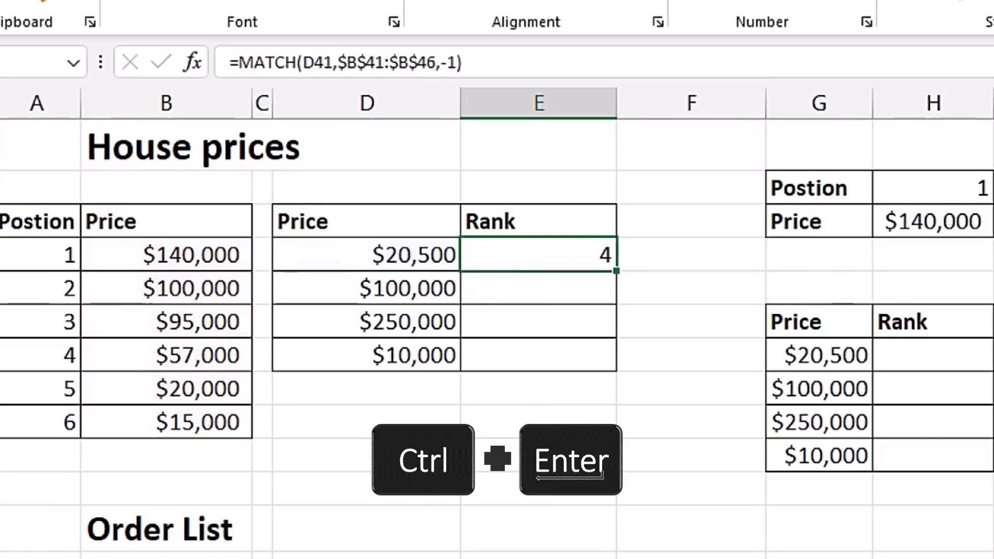
drag(616, 270, 616, 378)
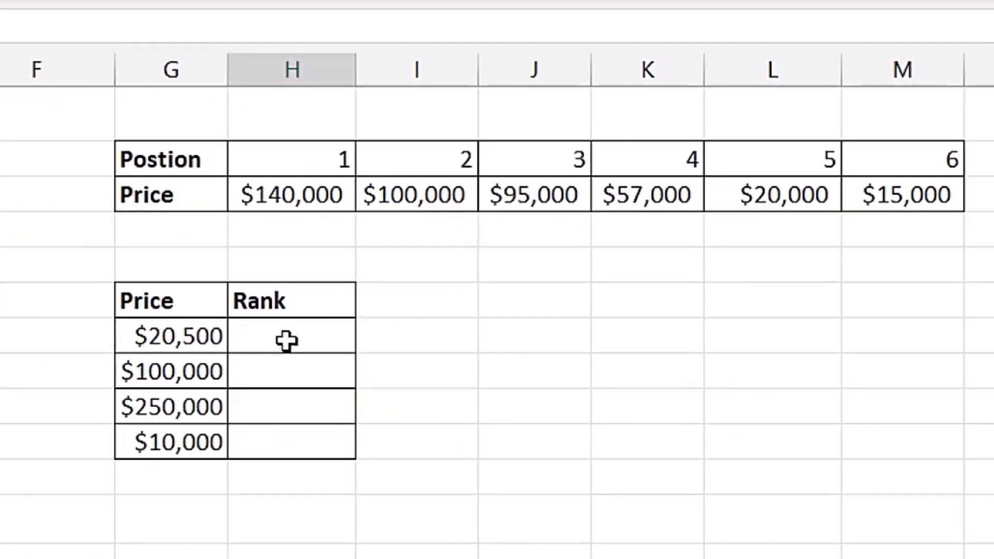
Step: Begin a MATCH formula in Rank cell H44, looking up G44 in the absolute descending horizontal price range $H$40:$M$40
click(286, 340)
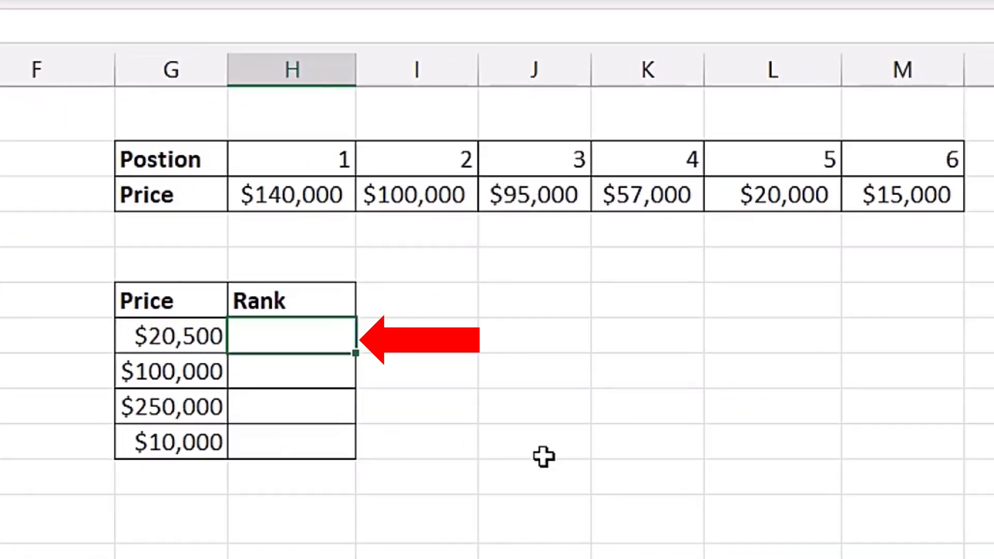
text(=matc)
key(Tab)
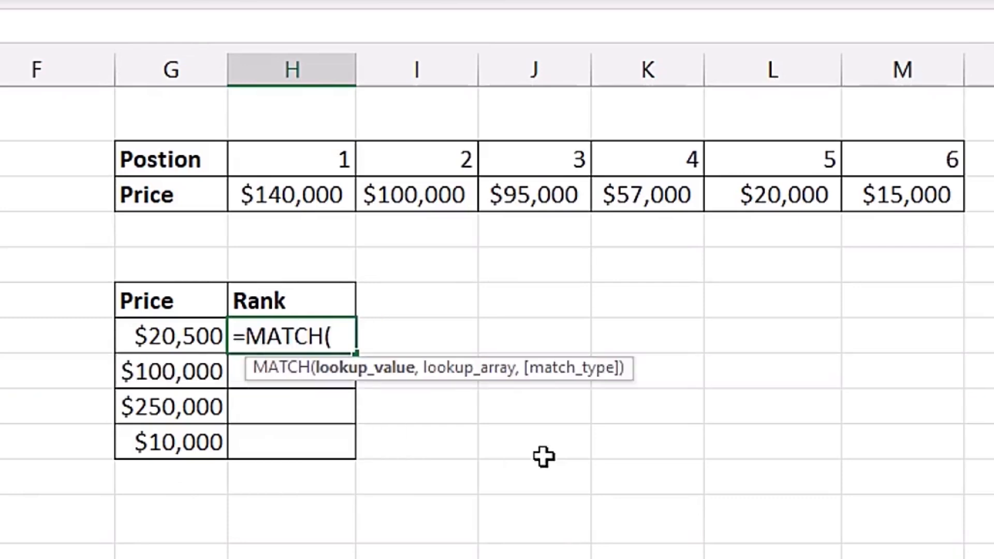
click(170, 339)
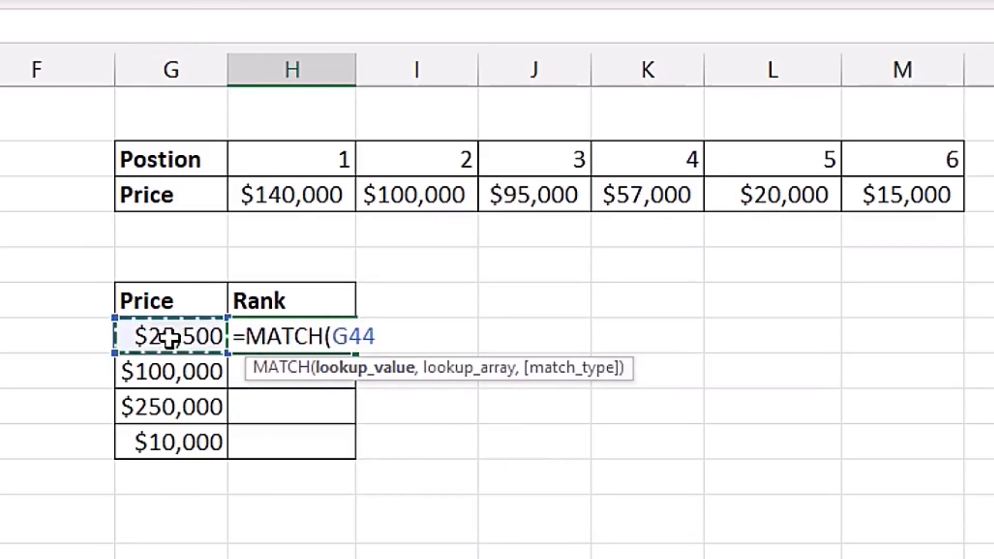
text(,)
drag(293, 198, 906, 205)
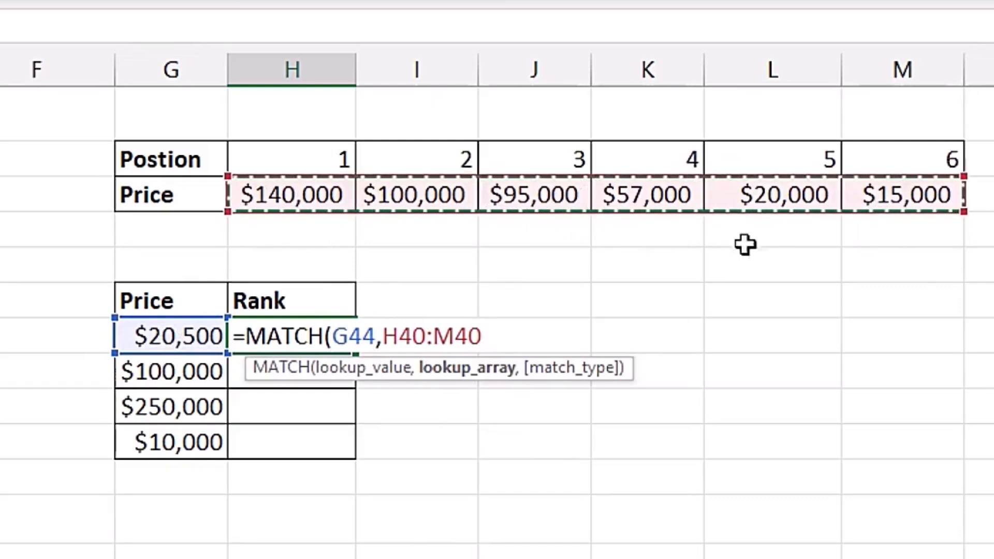
key(F4)
Step: Finish the H44 MATCH formula with match type -1 (Greater than) and fill it down through H47
text(,)
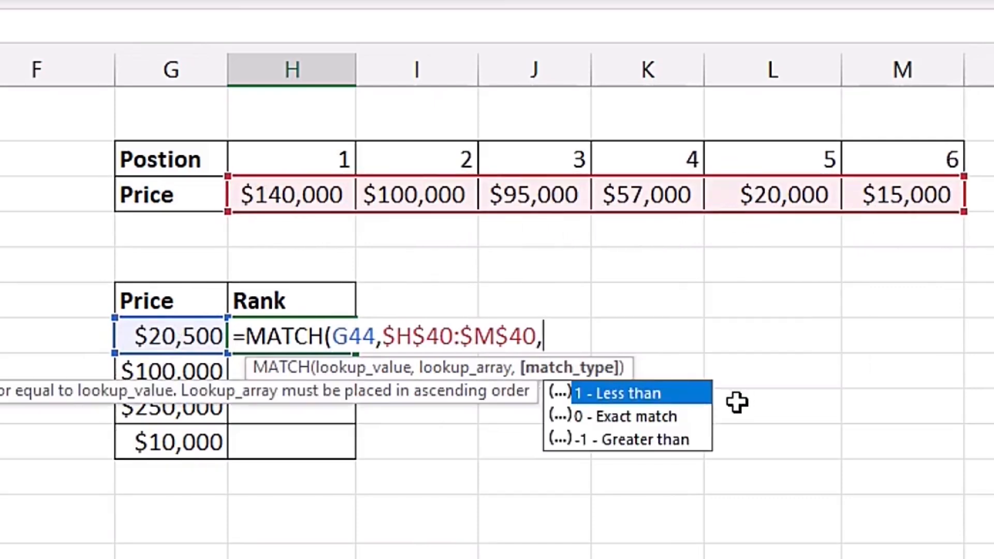
key(Down)
key(Down)
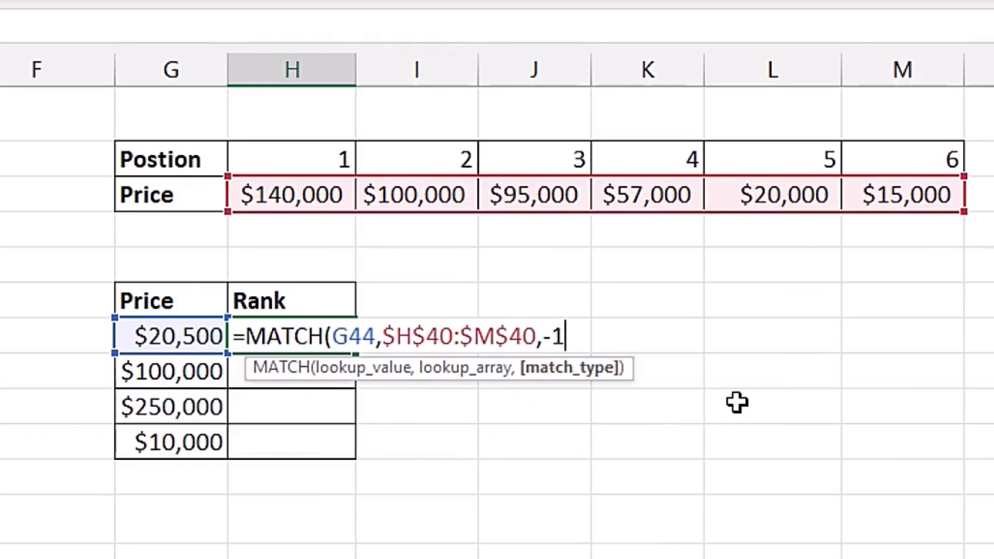
text())
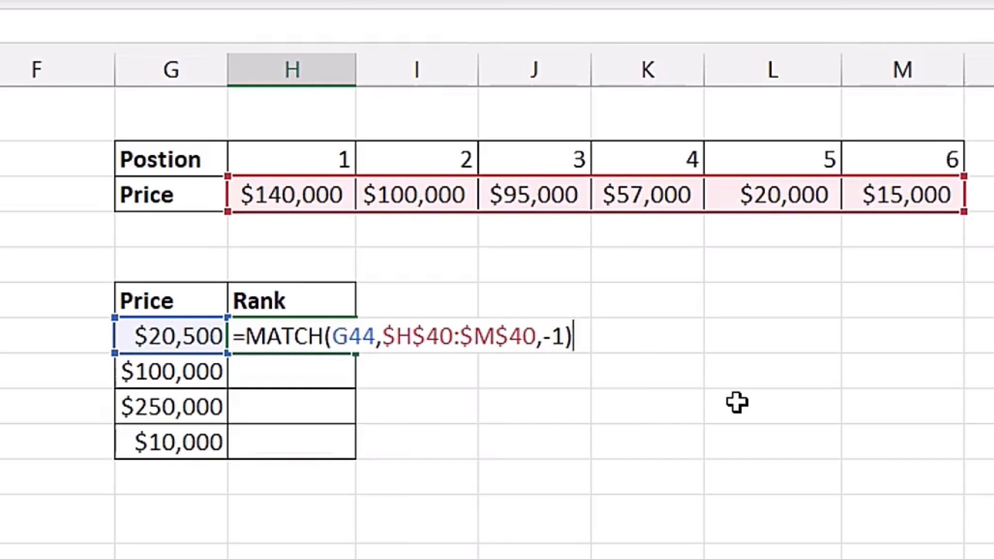
key(ctrl+Return)
drag(355, 352, 355, 457)
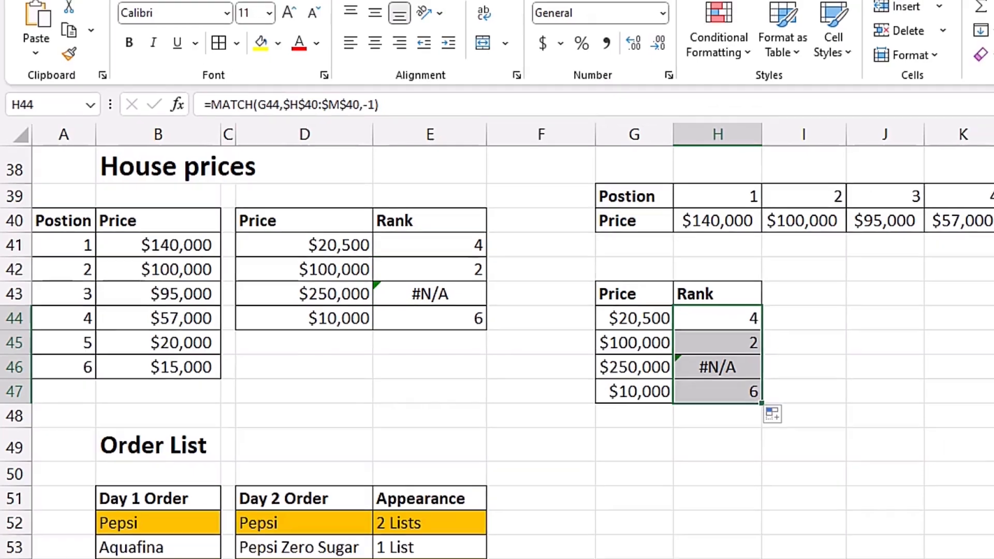
Step: Clear the Appearance values in E52:E56 of the Order List table
drag(986, 442, 987, 471)
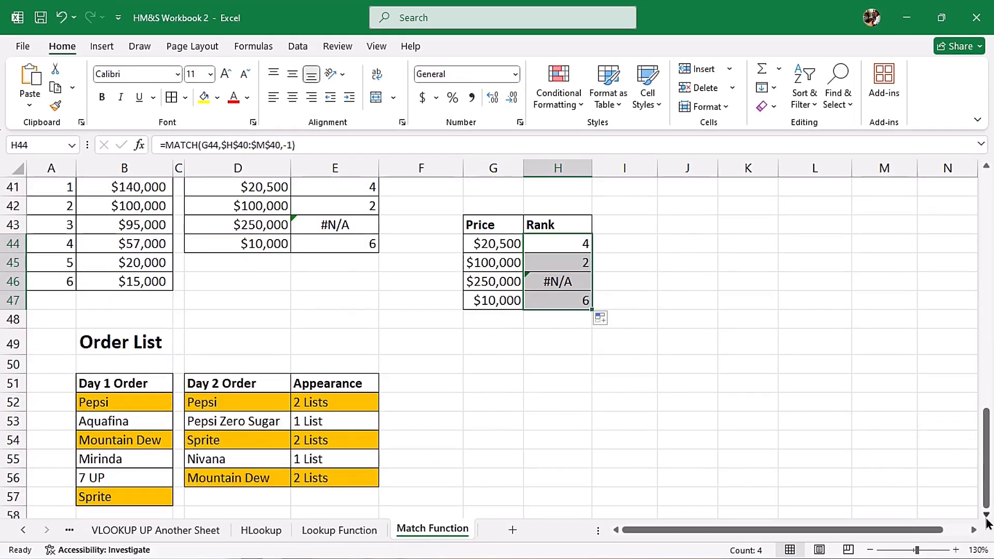
scroll(987, 526, down, 3)
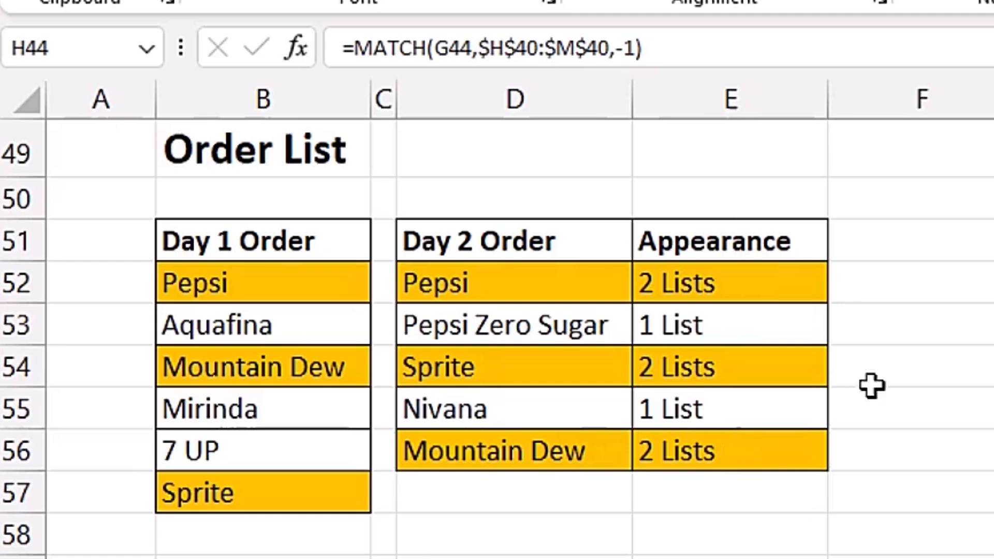
drag(722, 290, 732, 445)
key(Delete)
click(926, 334)
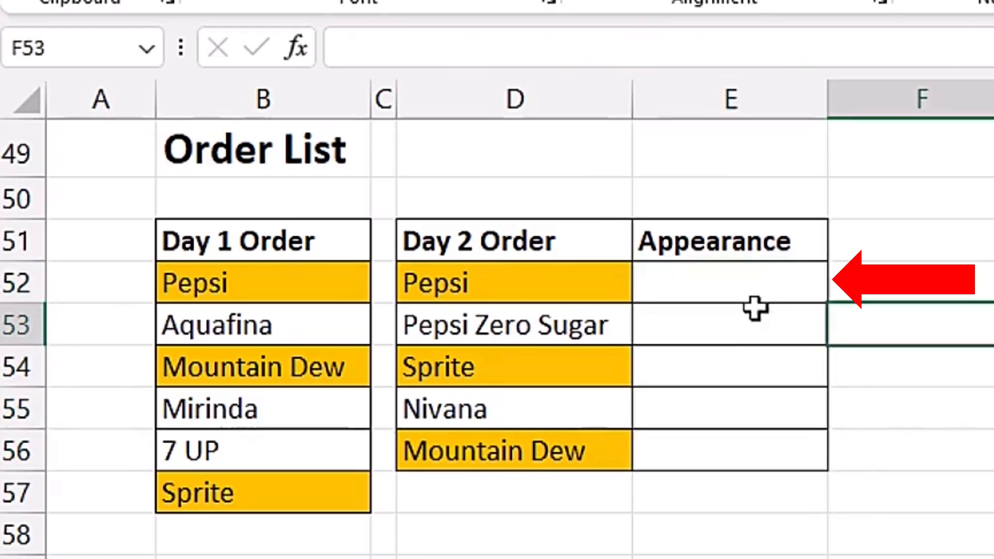
Step: Begin a MATCH formula in Appearance cell E52, looking up D52 in the absolute Day 1 Order range $B$52:$B$57
click(755, 290)
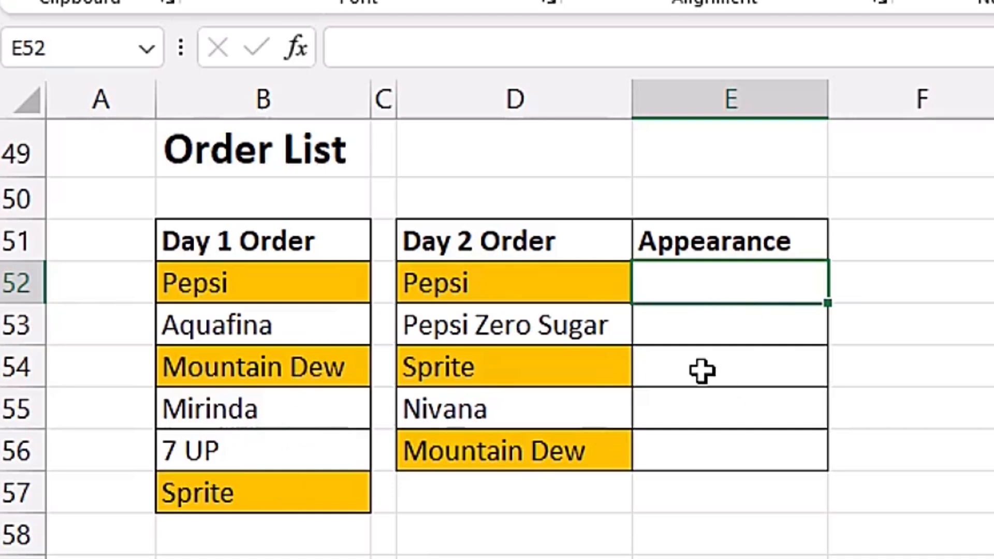
text(=matc)
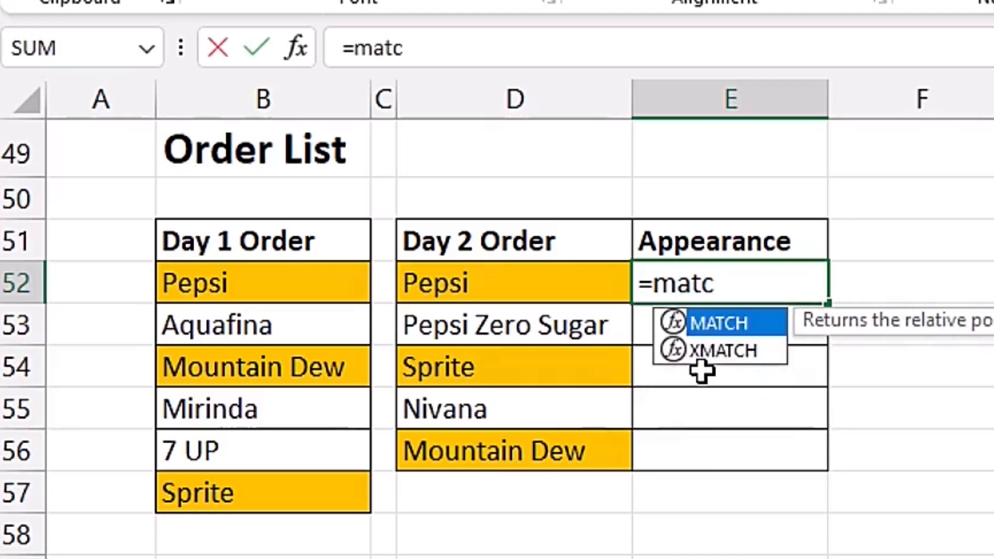
key(Tab)
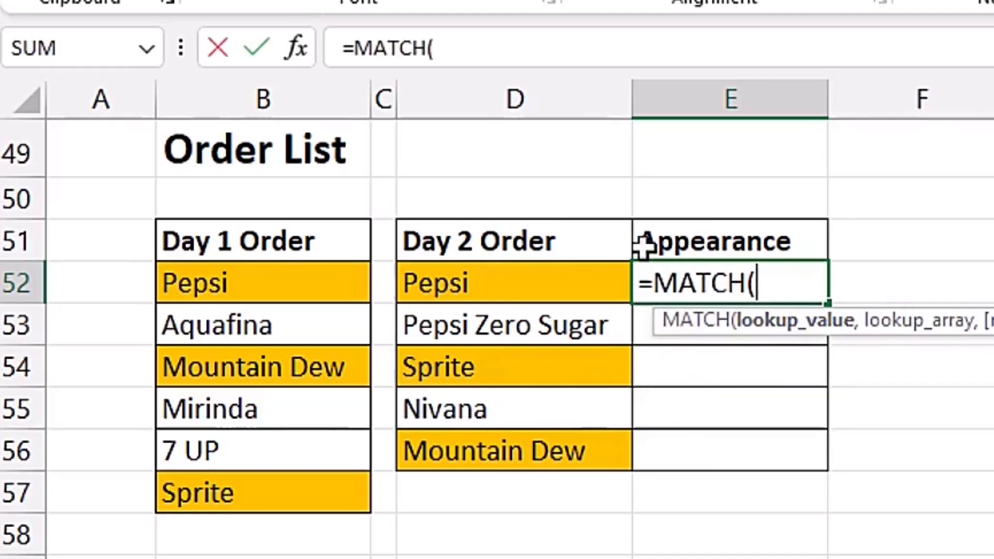
click(516, 286)
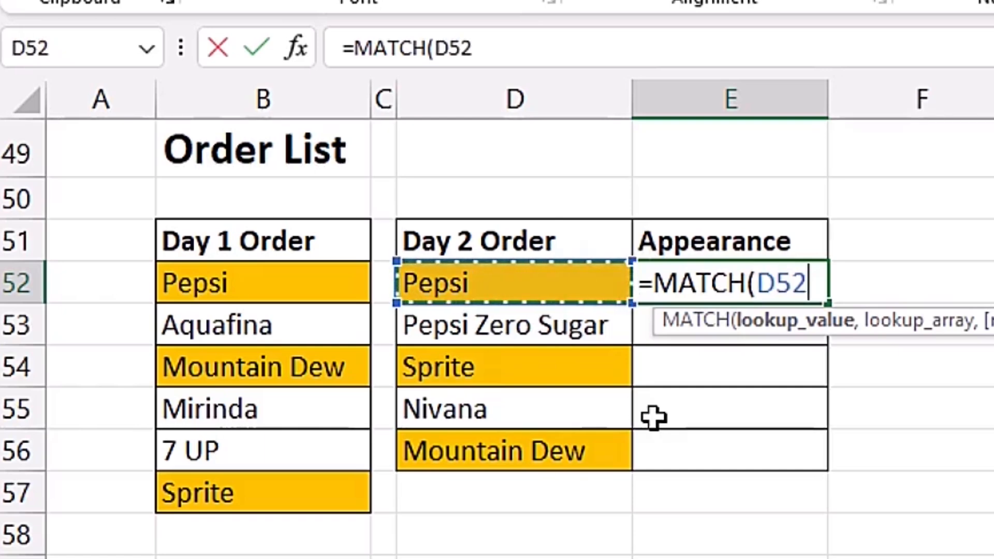
text(,)
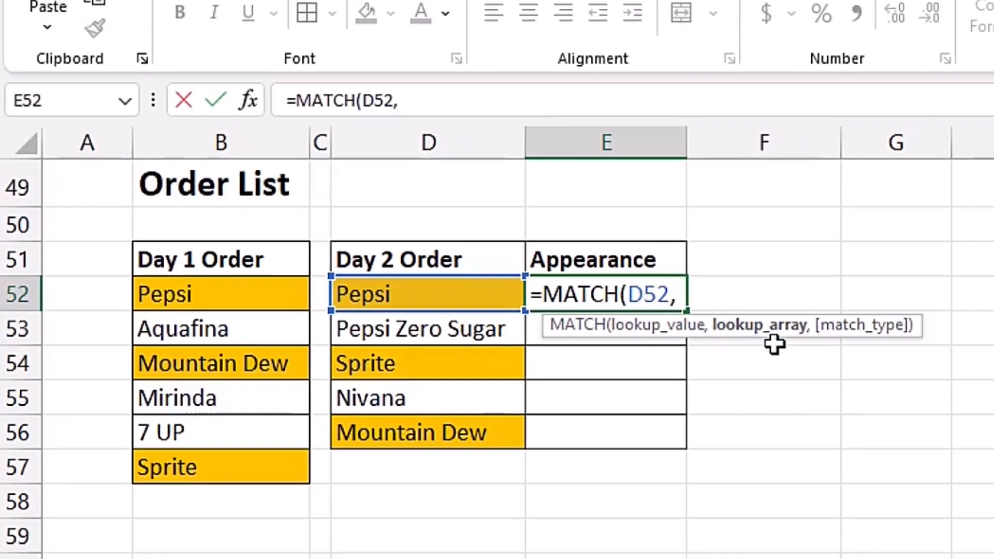
drag(269, 306, 284, 464)
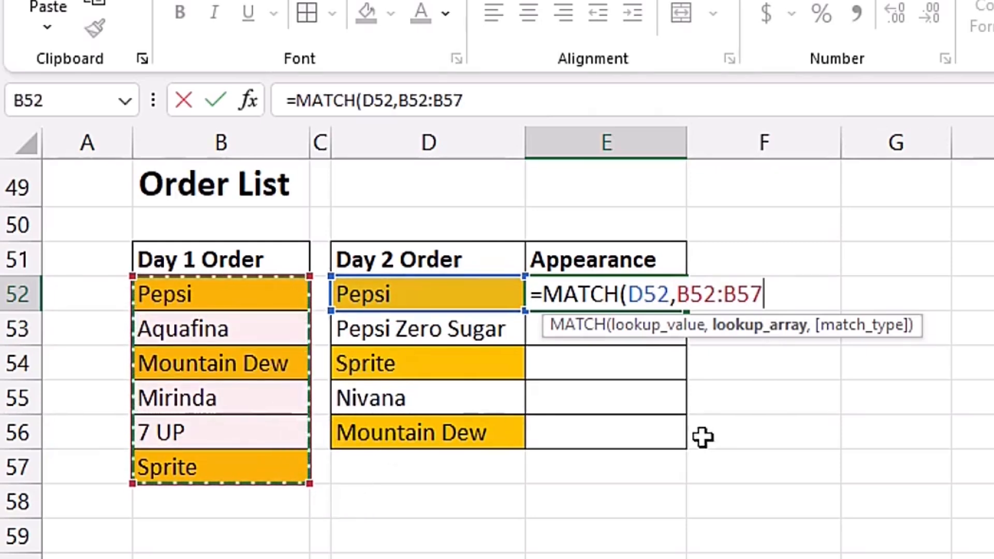
key(F4)
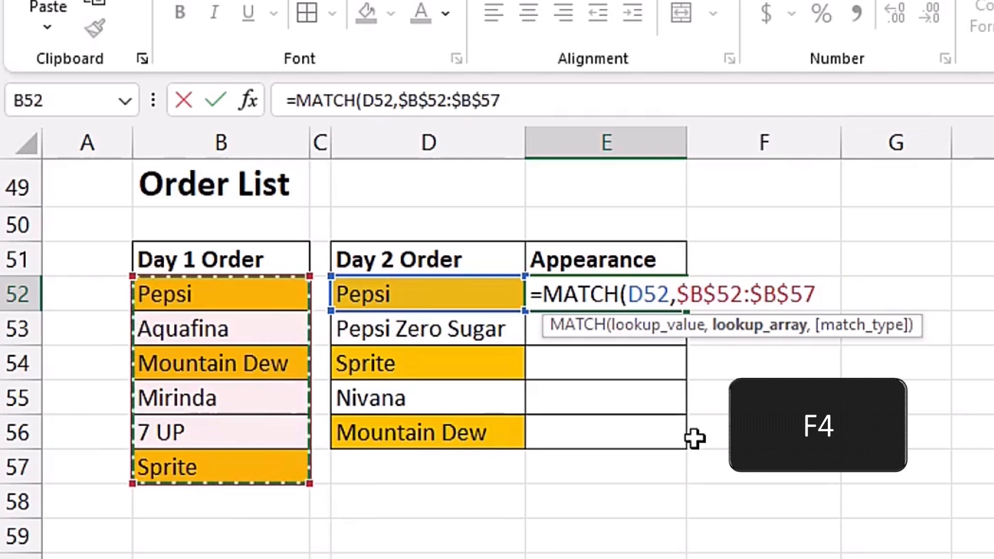
Step: Finish the E52 MATCH formula with match type 0 (Exact match) and fill it down through E56
text(,)
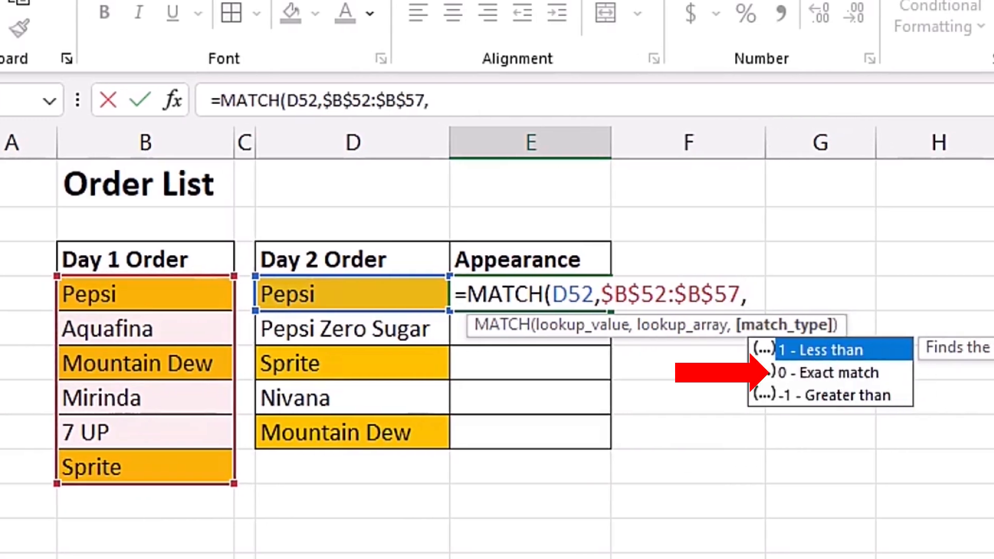
key(Down)
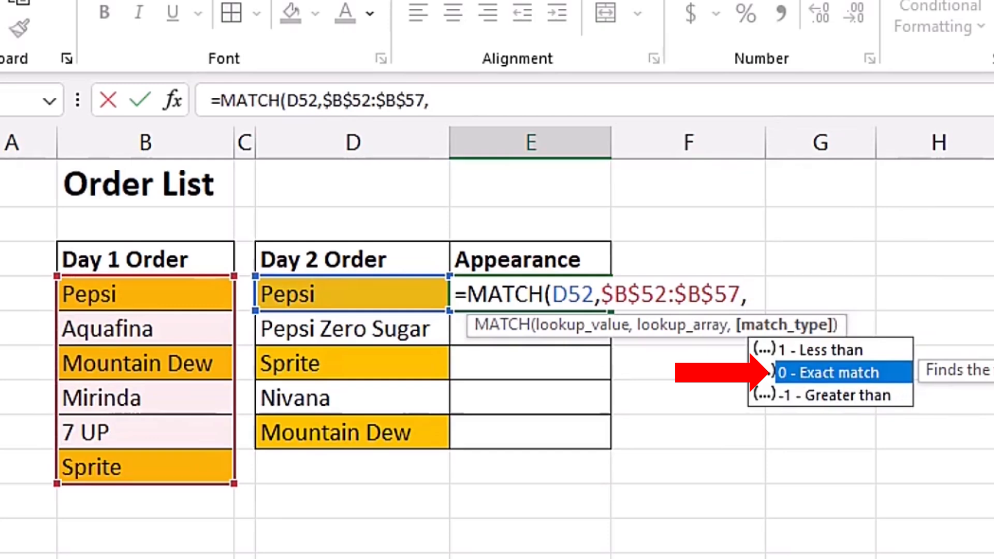
key(Tab)
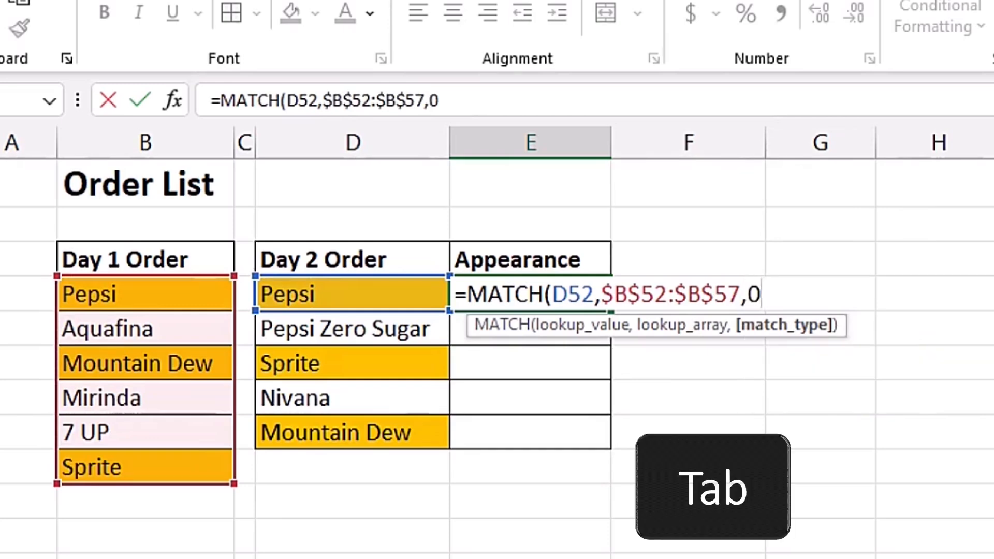
text())
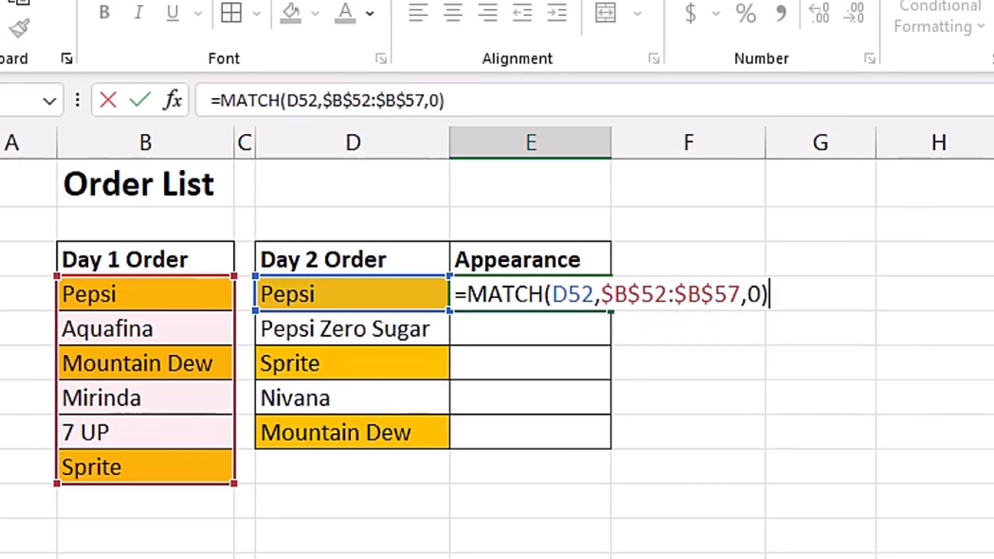
key(ctrl+Return)
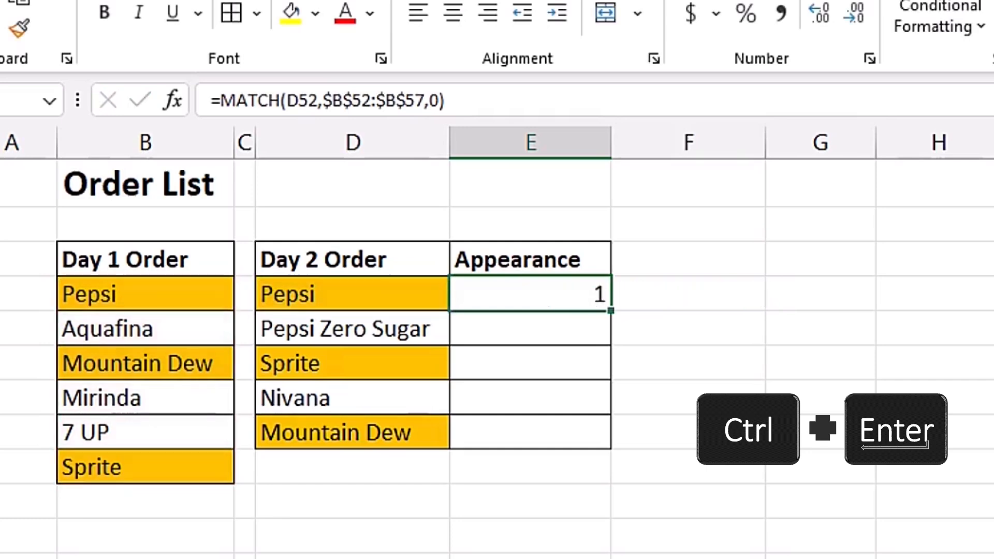
drag(611, 310, 616, 448)
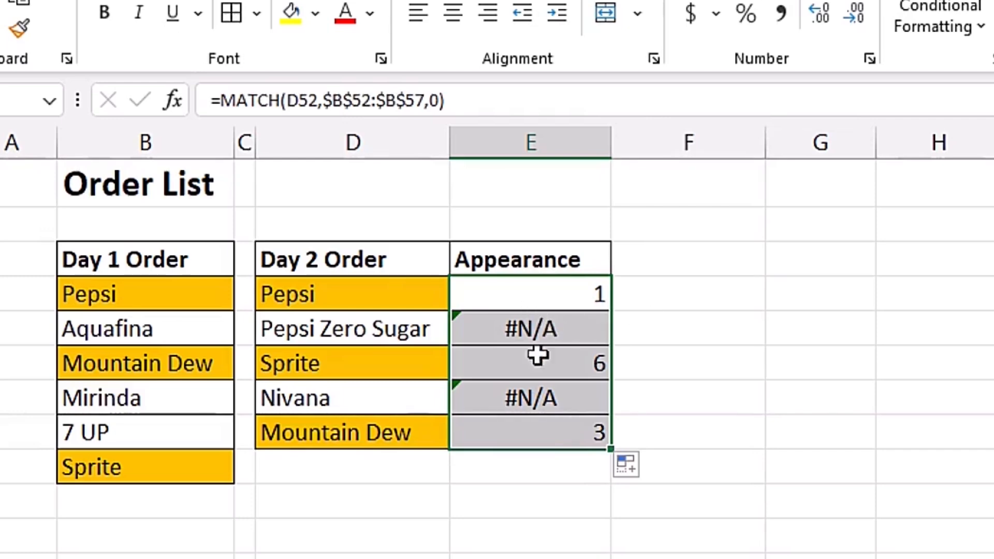
Step: Wrap the MATCH formula in E52 in ISNUMBER and fill the revised formula down through E56
click(530, 294)
key(F2)
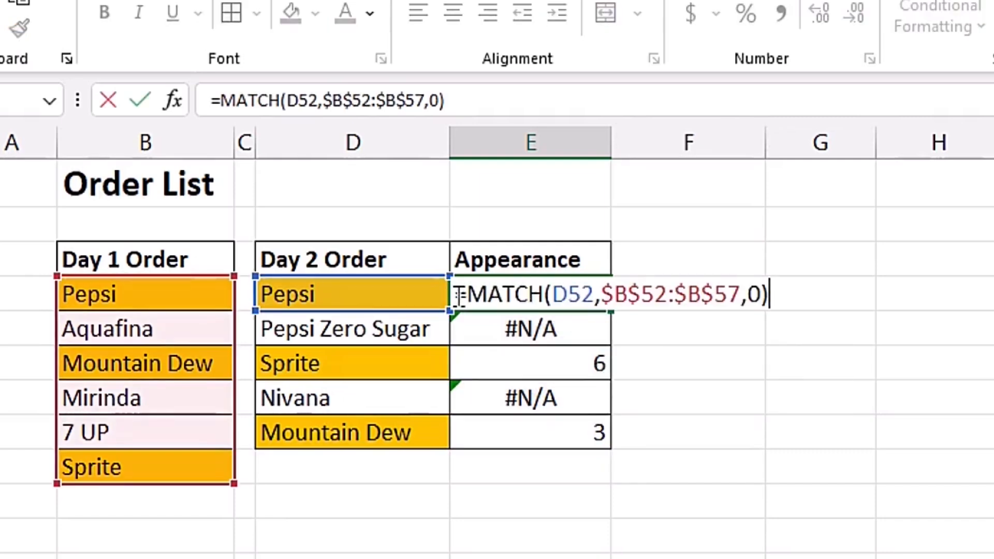
text(isnu)
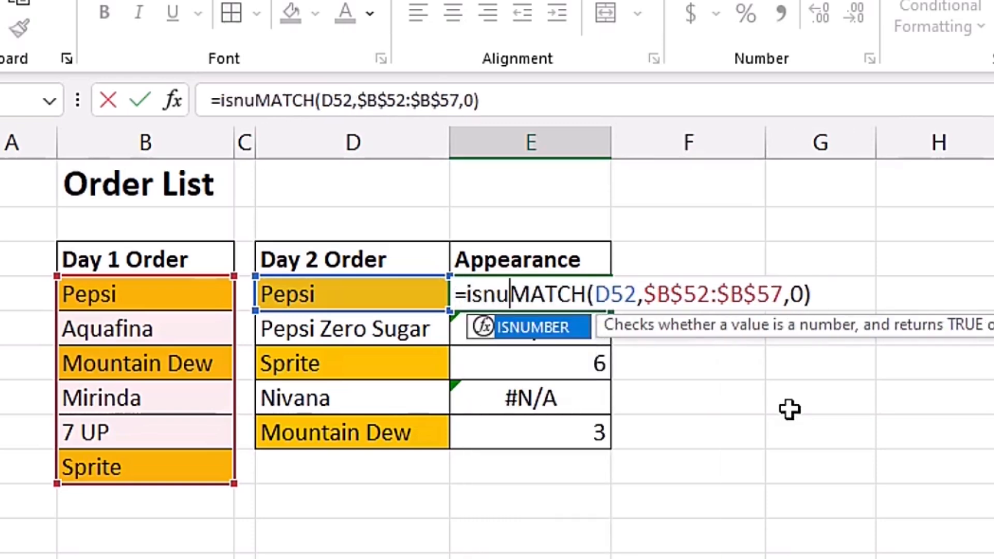
key(Tab)
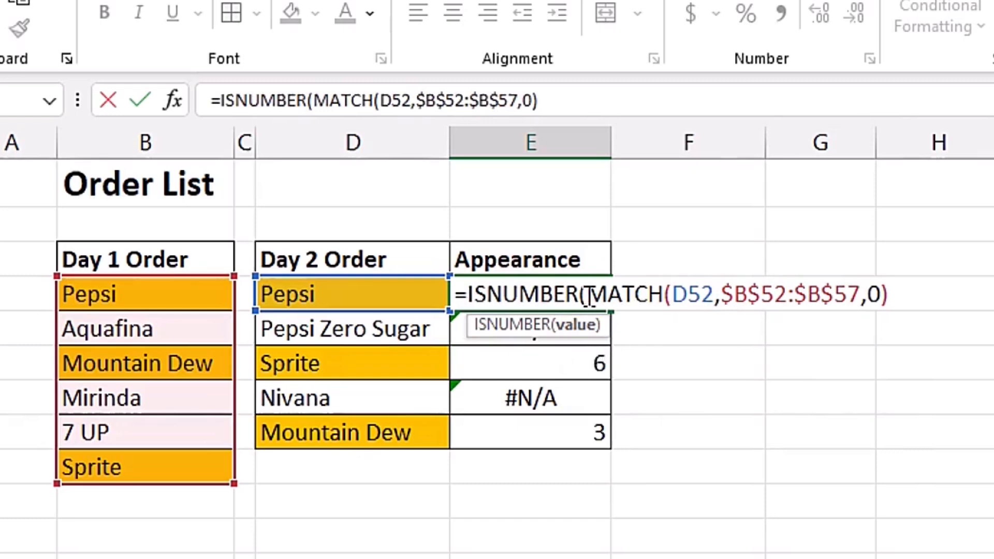
drag(586, 294, 907, 310)
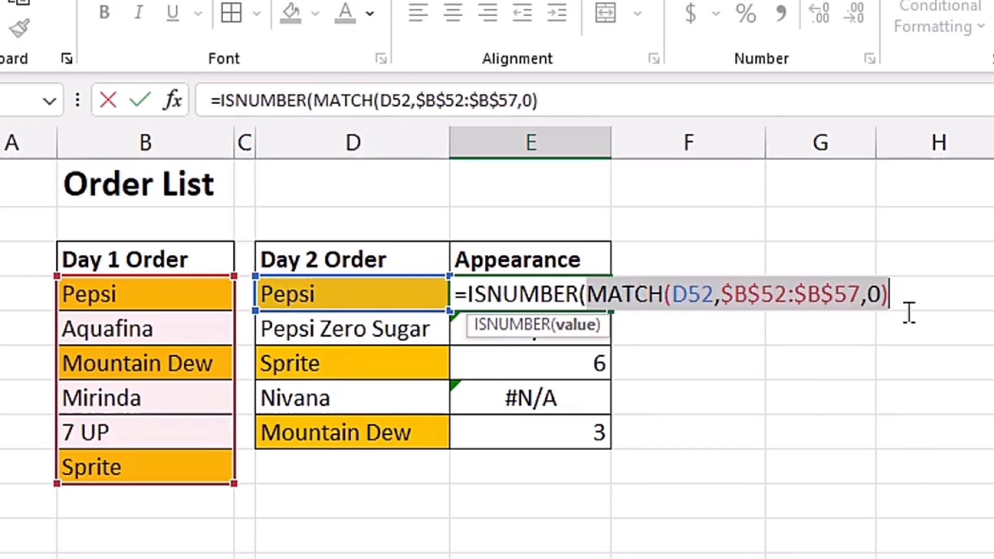
click(901, 300)
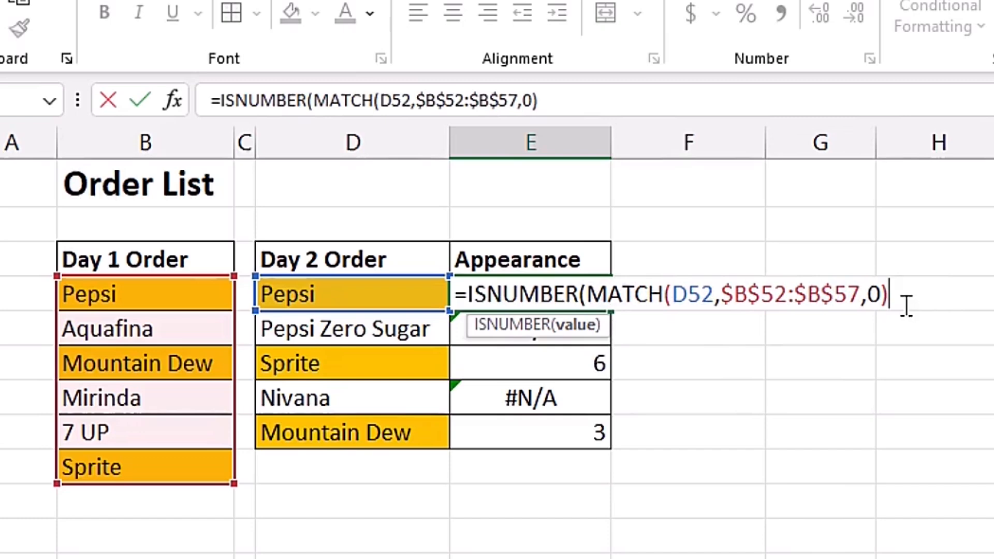
text())
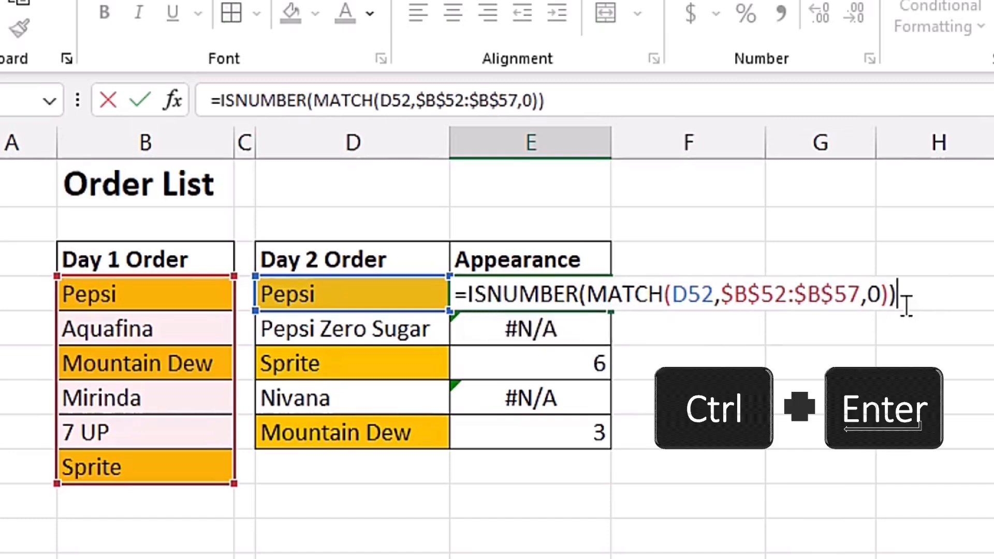
key(ctrl+Return)
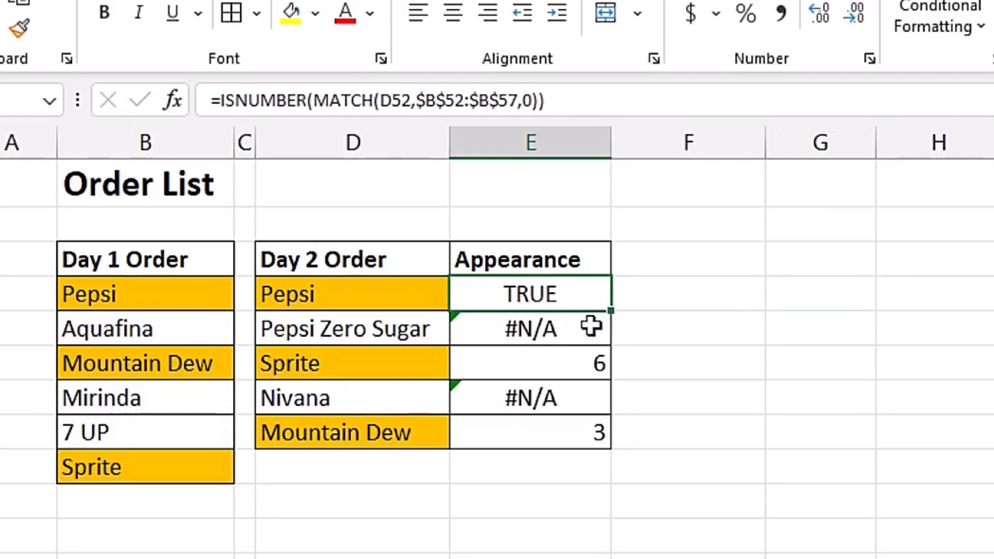
drag(608, 311, 617, 449)
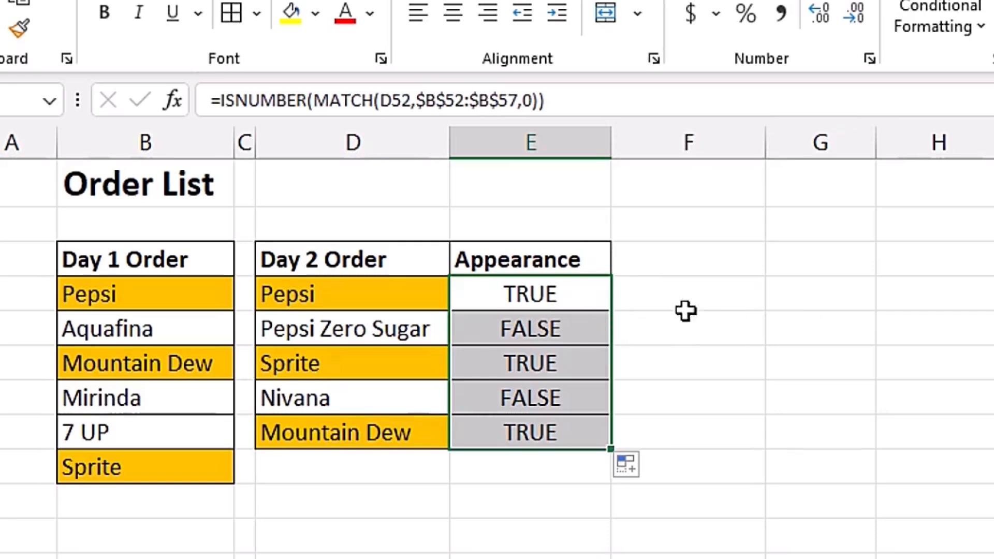
Step: Nest the E52 formula in an IF function, using the ISNUMBER(MATCH) expression as its logical test
click(568, 294)
key(F2)
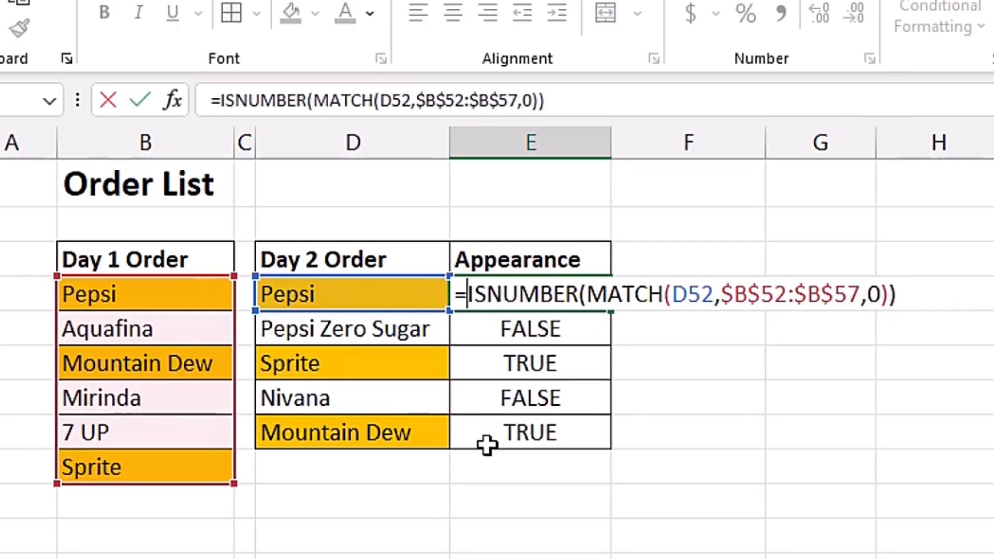
text(if)
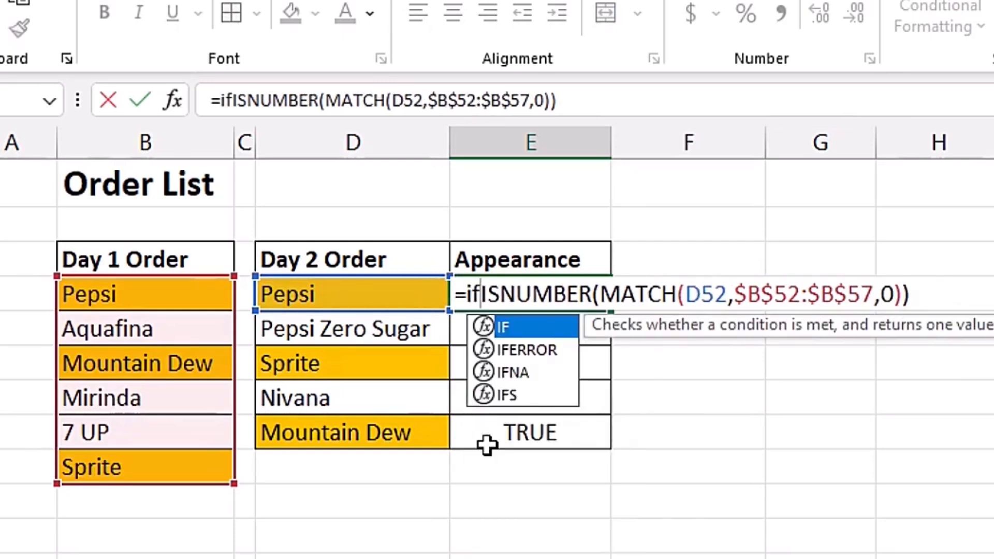
key(Tab)
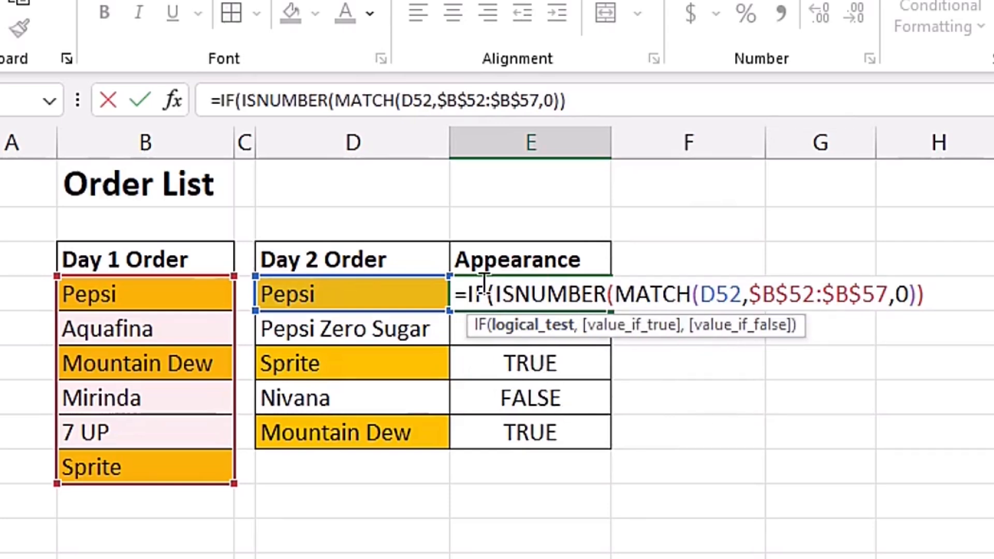
drag(494, 293, 961, 299)
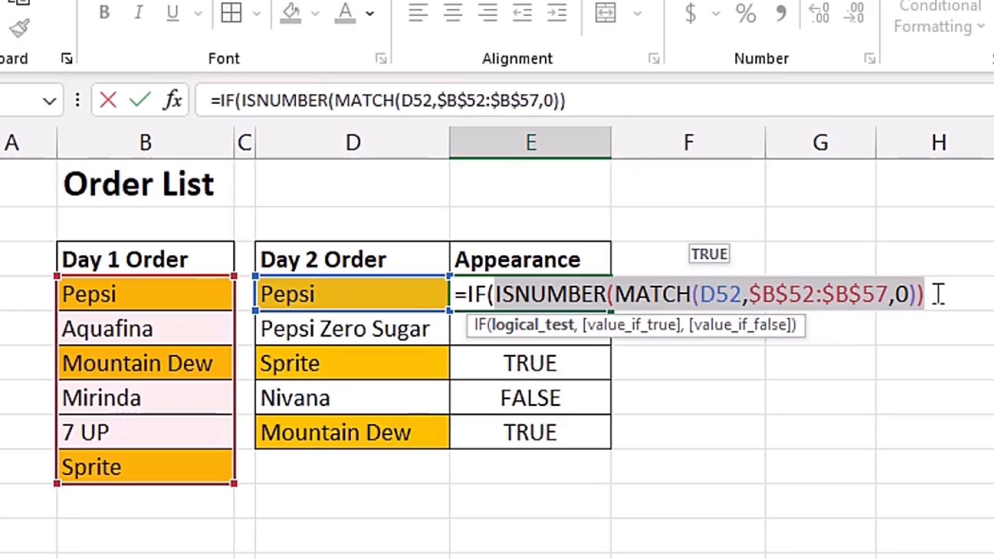
click(937, 294)
text(,)
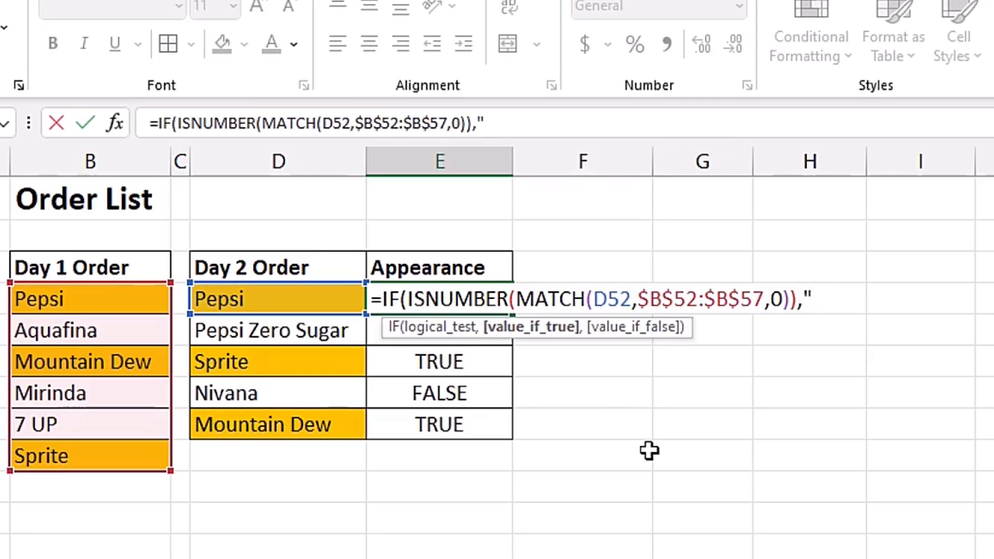
Step: Complete the E52 IF formula with "2 Lists" if true and "1 List" if false, and fill it down through E56
text(@)
key(BackSpace)
text(2 Lists)
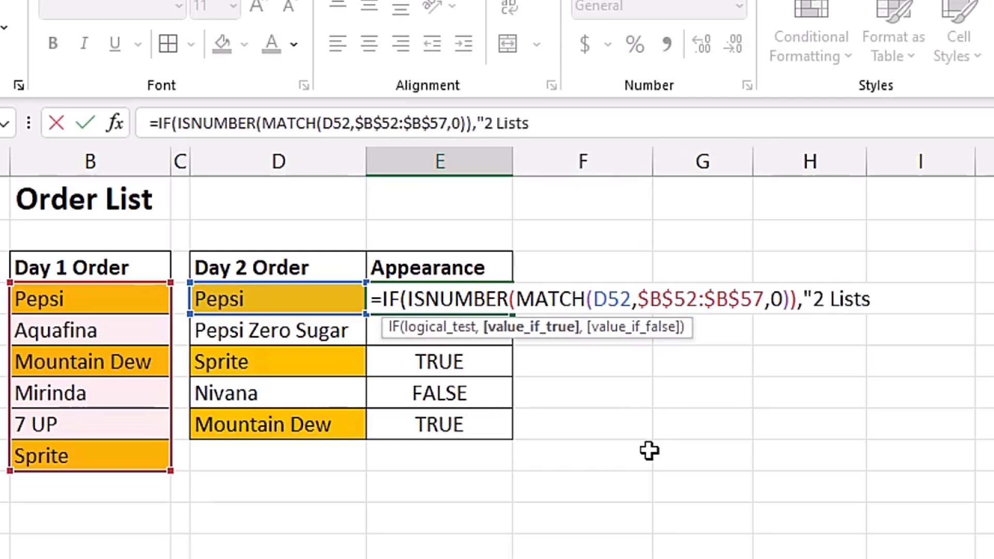
text(","1 List)
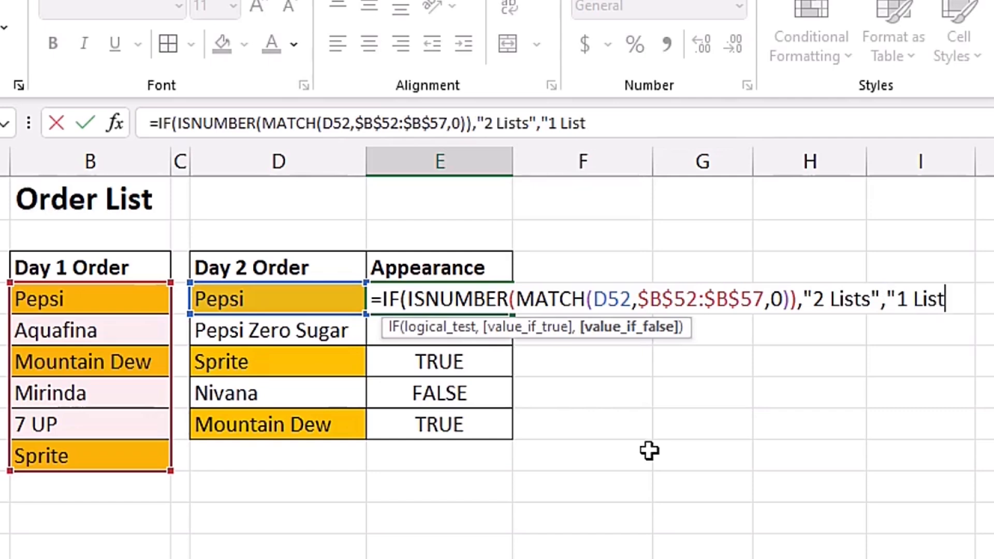
text("))
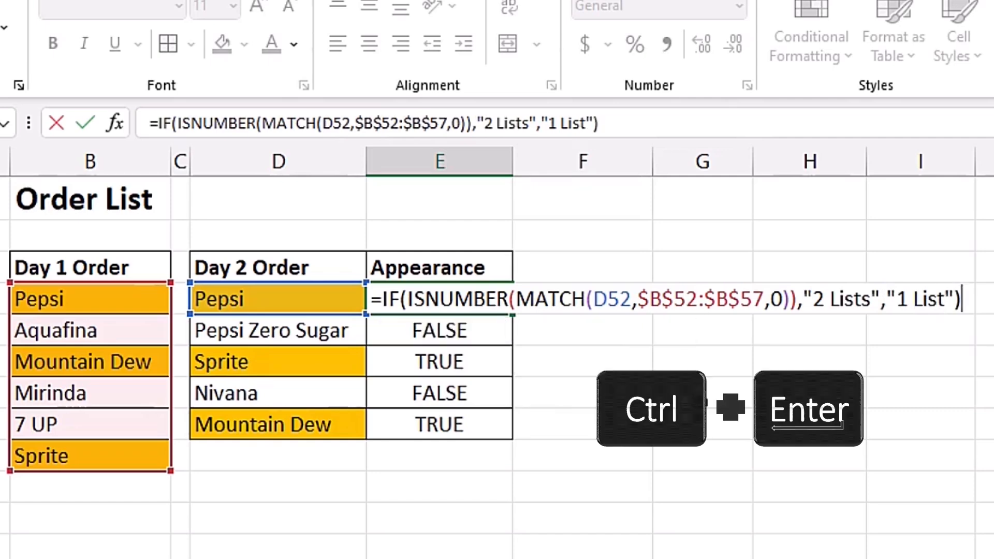
key(ctrl+Return)
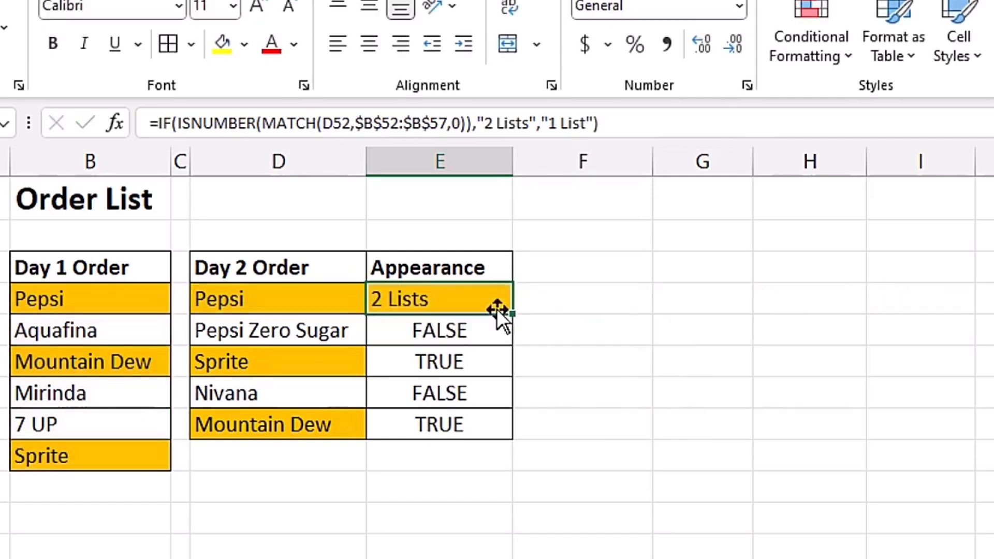
drag(510, 317, 497, 439)
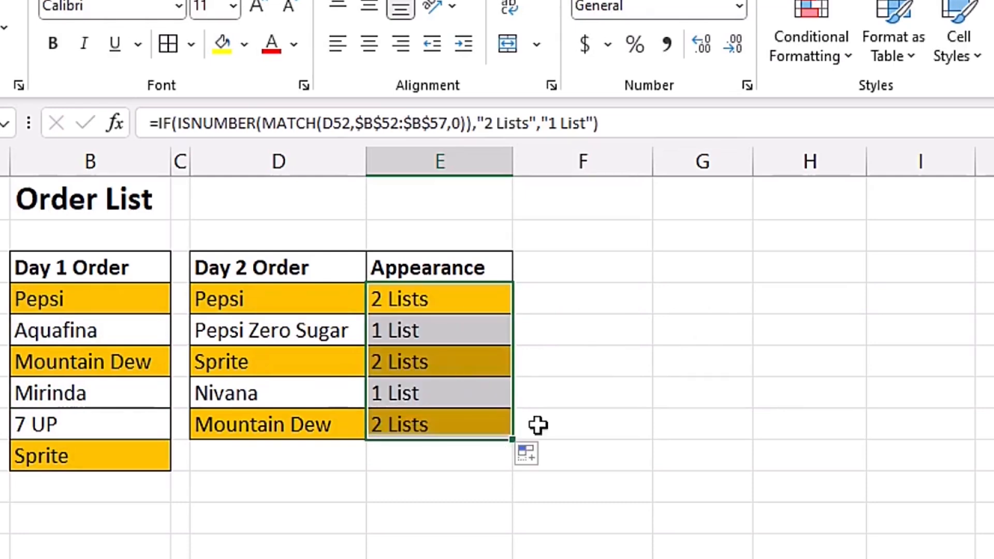
click(515, 313)
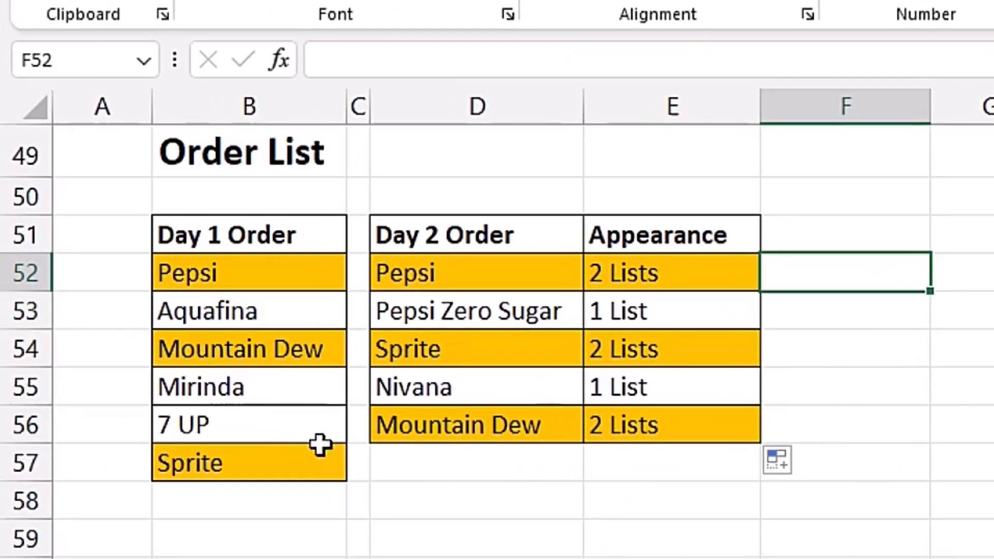
Step: Try Juice in place of Sprite in Day 1 Order cell B57, and undo that entry
click(319, 447)
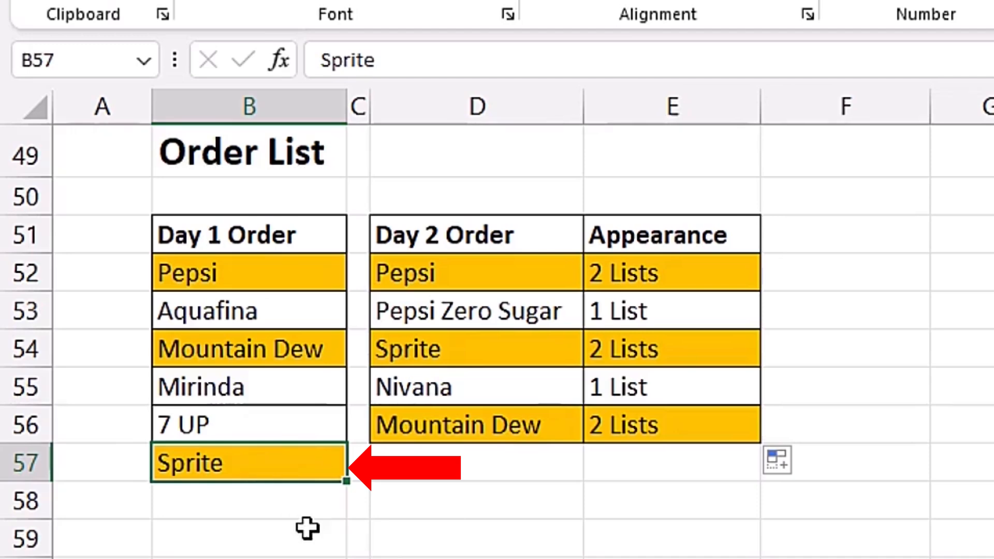
text(Juice)
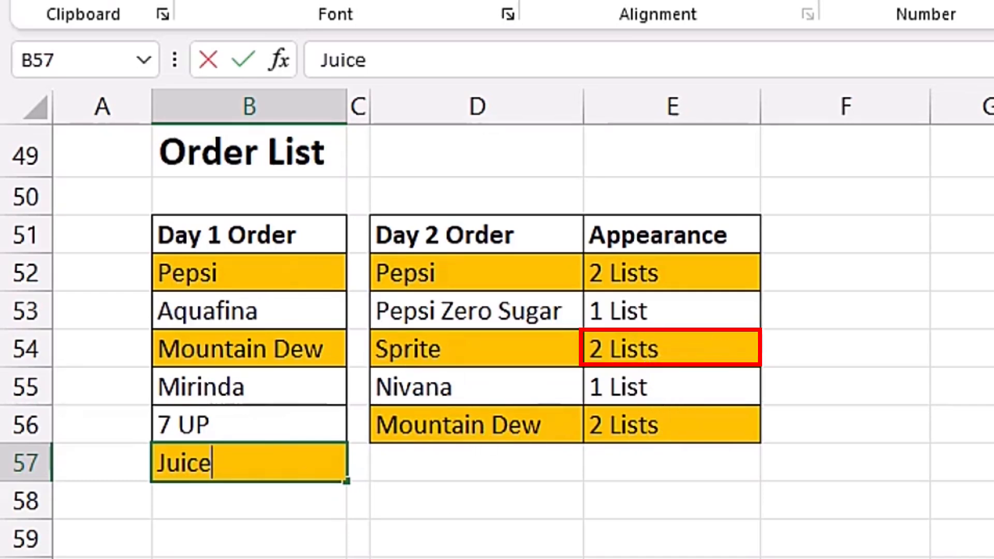
key(Return)
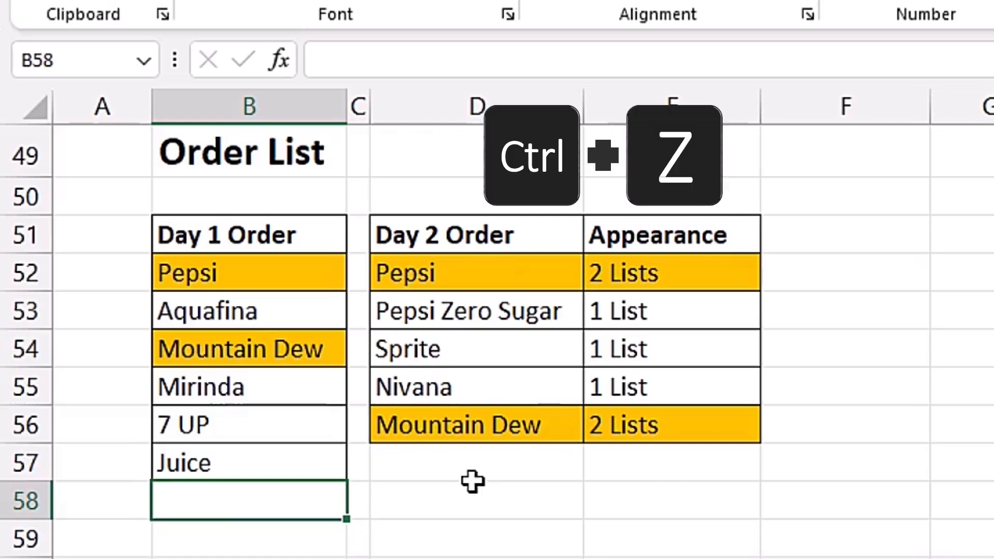
key(ctrl+z)
Step: Replace Mirinda with Nivana in Day 1 Order cell B55
click(255, 420)
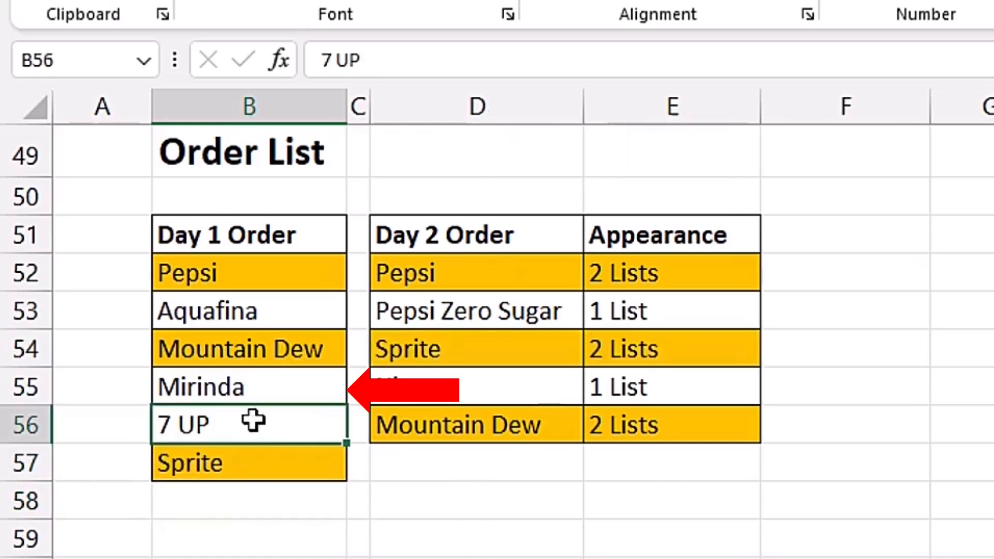
click(239, 388)
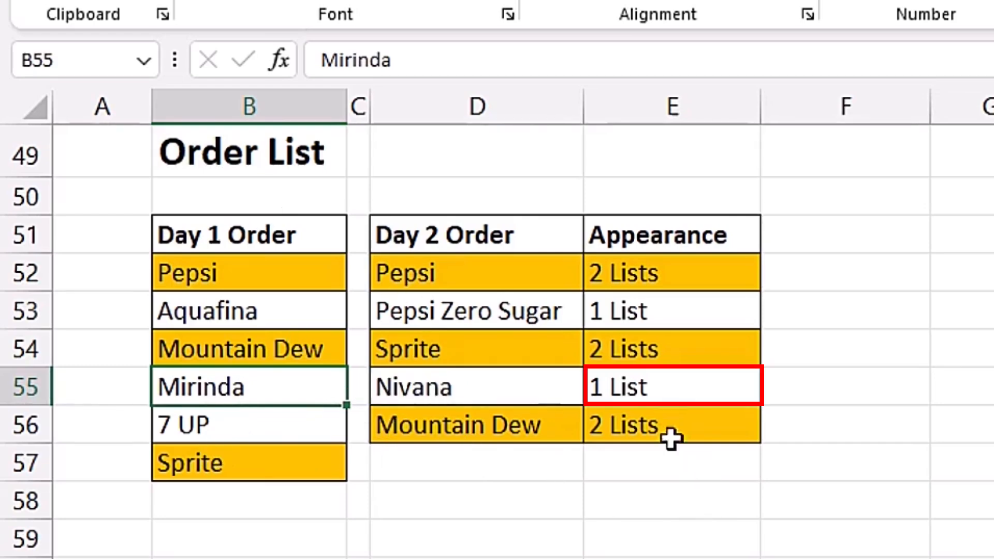
text(Nivana)
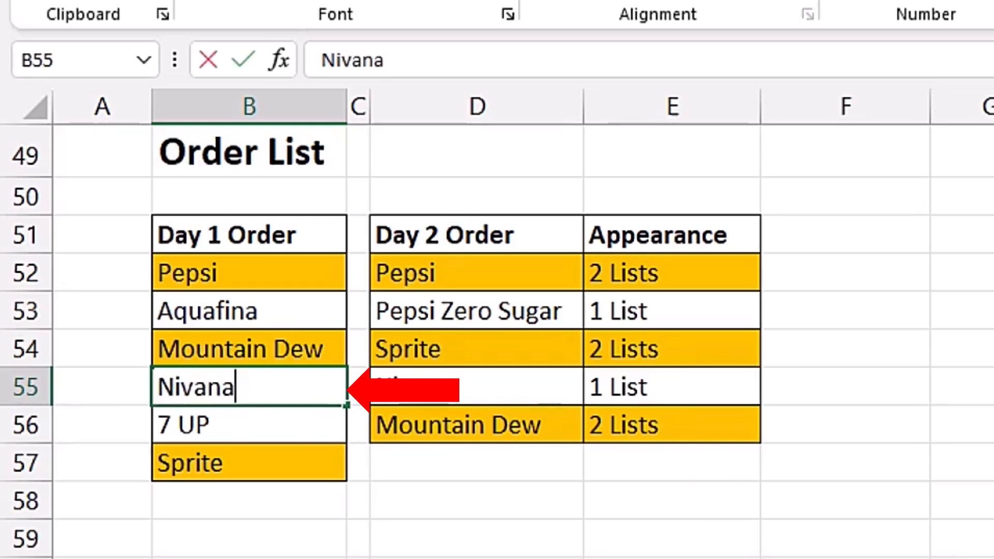
key(Return)
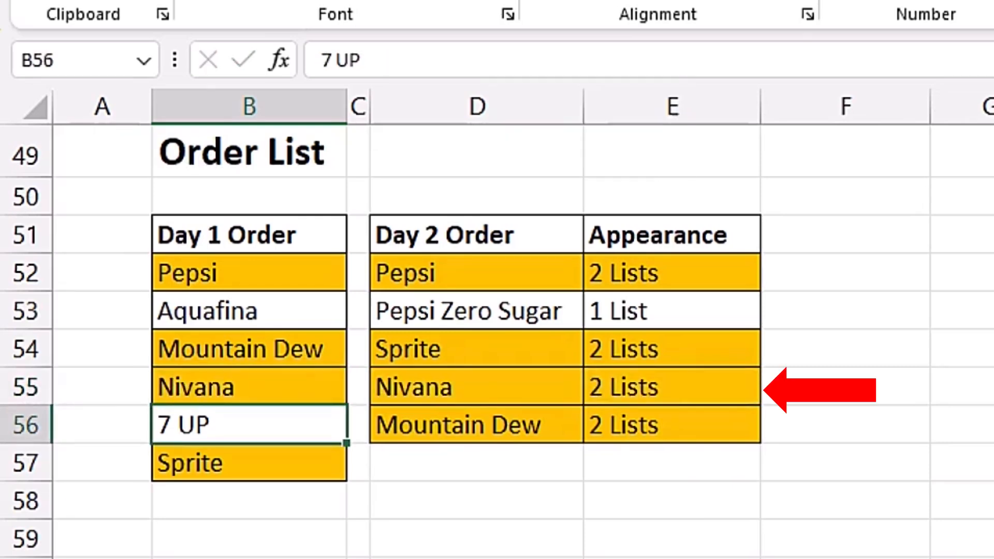